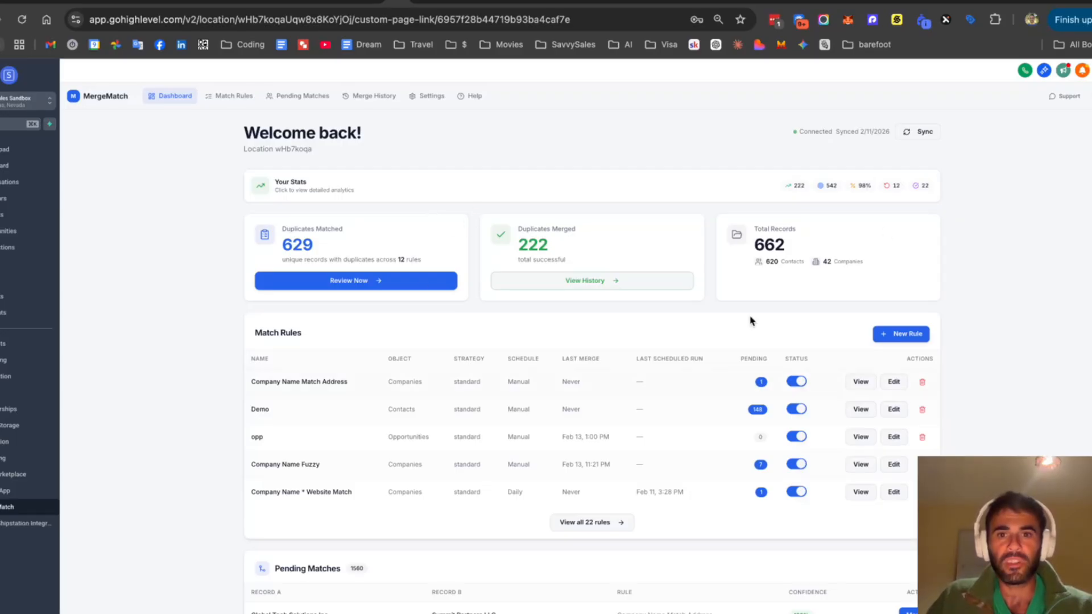
Step: Look over the dashboard's match rules, pending matches and recent activity
{"action": "scroll", "coordinate": [970, 261], "scroll_direction": "down", "scroll_amount": 2}
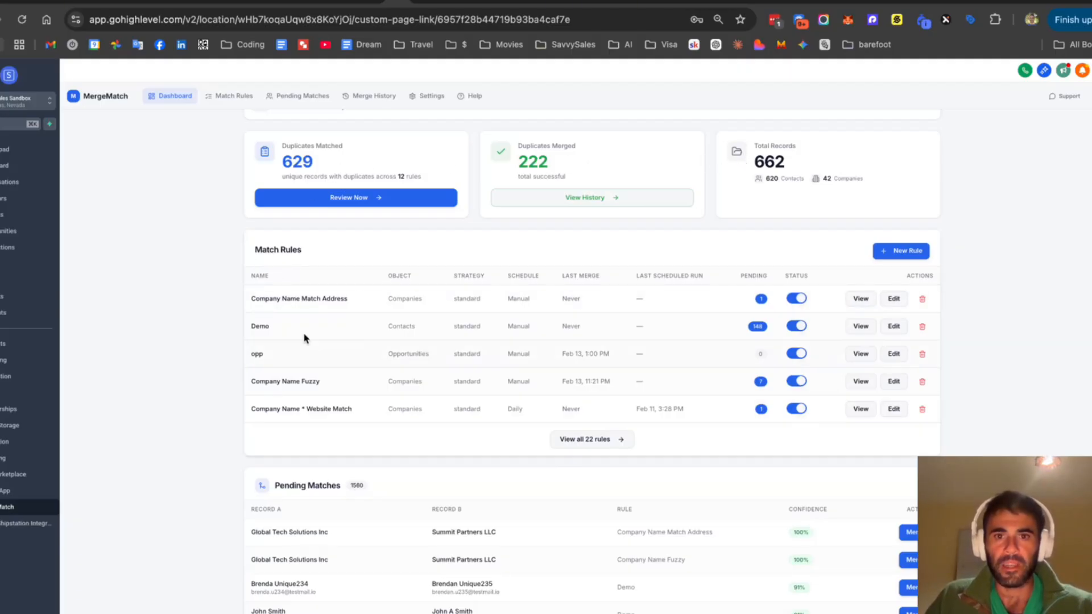
{"action": "scroll", "coordinate": [319, 273], "scroll_direction": "down", "scroll_amount": 4}
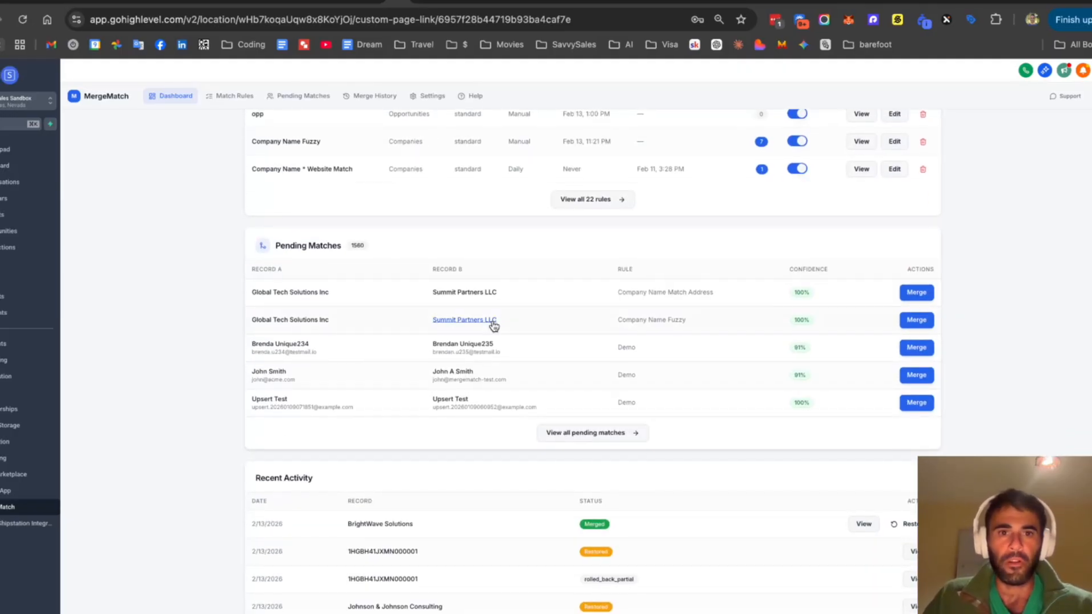
{"action": "scroll", "coordinate": [318, 245], "scroll_direction": "down", "scroll_amount": 2}
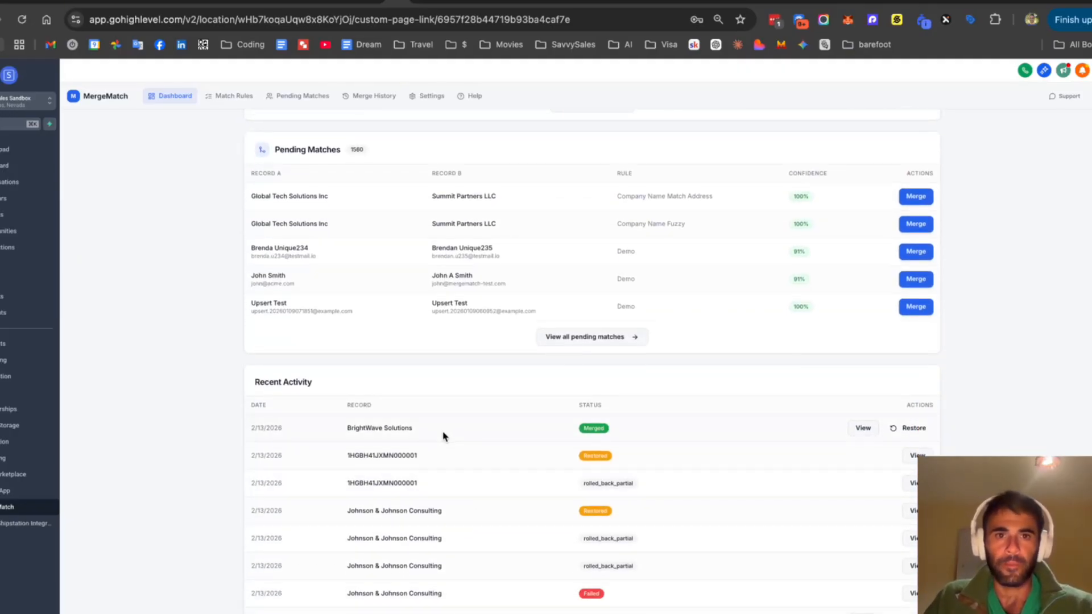
{"action": "scroll", "coordinate": [441, 435], "scroll_direction": "up", "scroll_amount": 7}
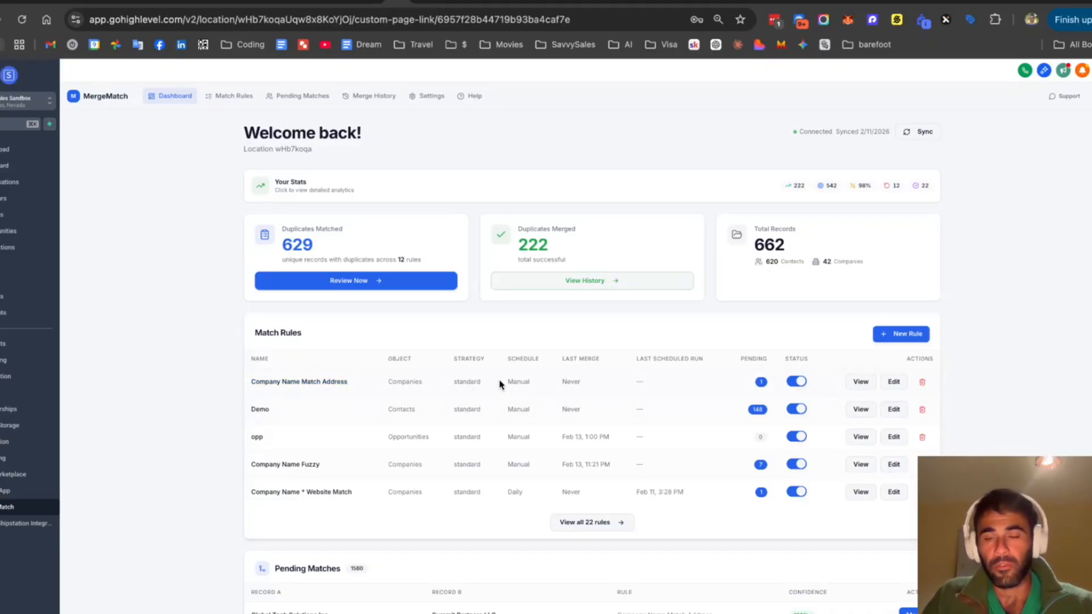
Step: Start a new match rule named "Exact Email Match" for Contacts and continue to its match conditions
{"action": "left_click", "coordinate": [901, 334]}
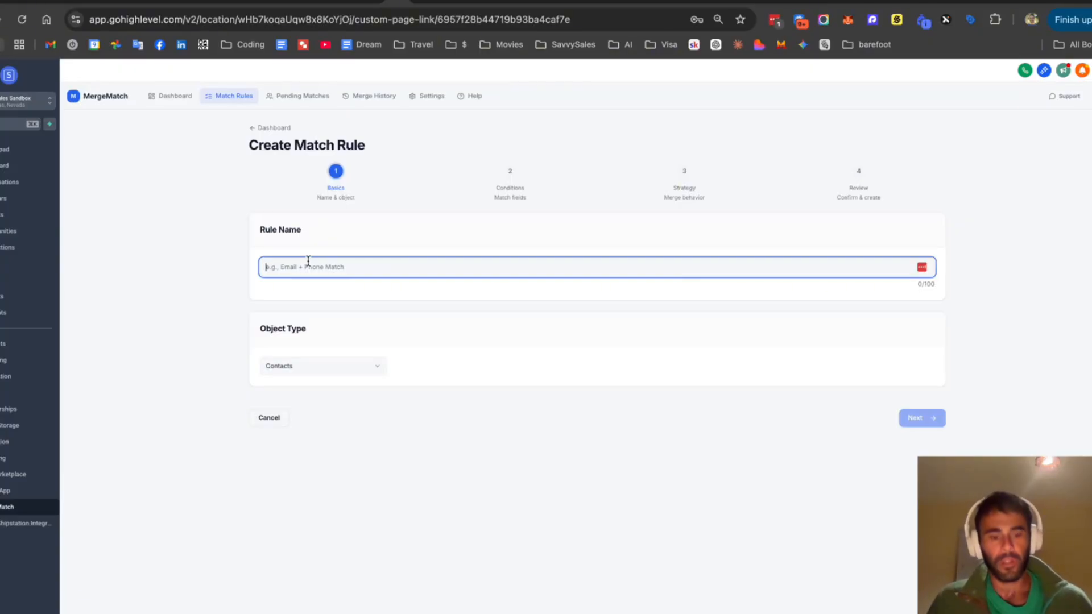
{"action": "type", "text": "Exact Email Match"}
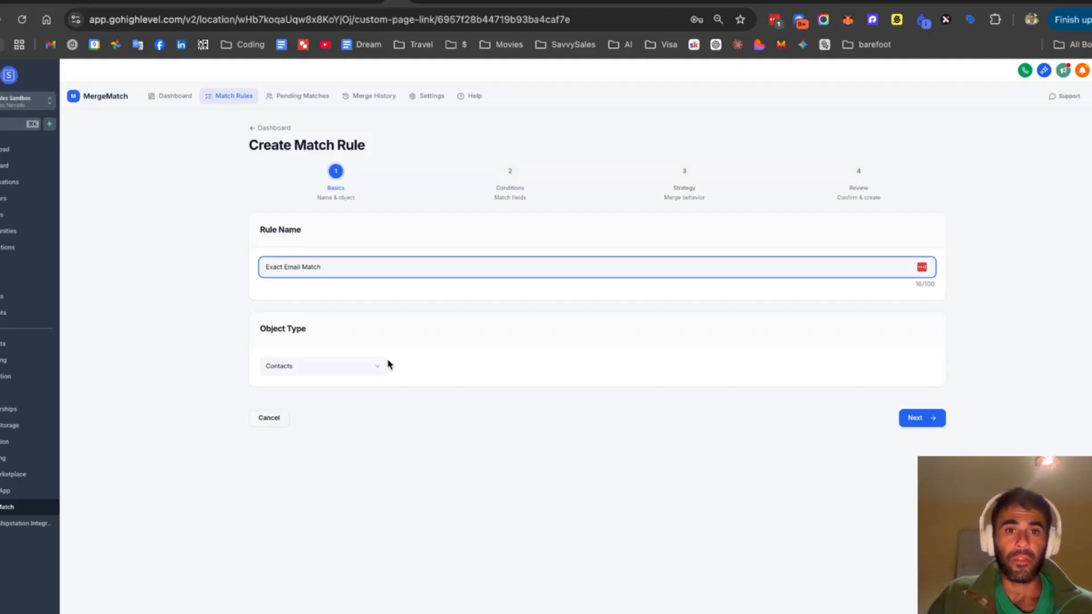
{"action": "left_click", "coordinate": [904, 418]}
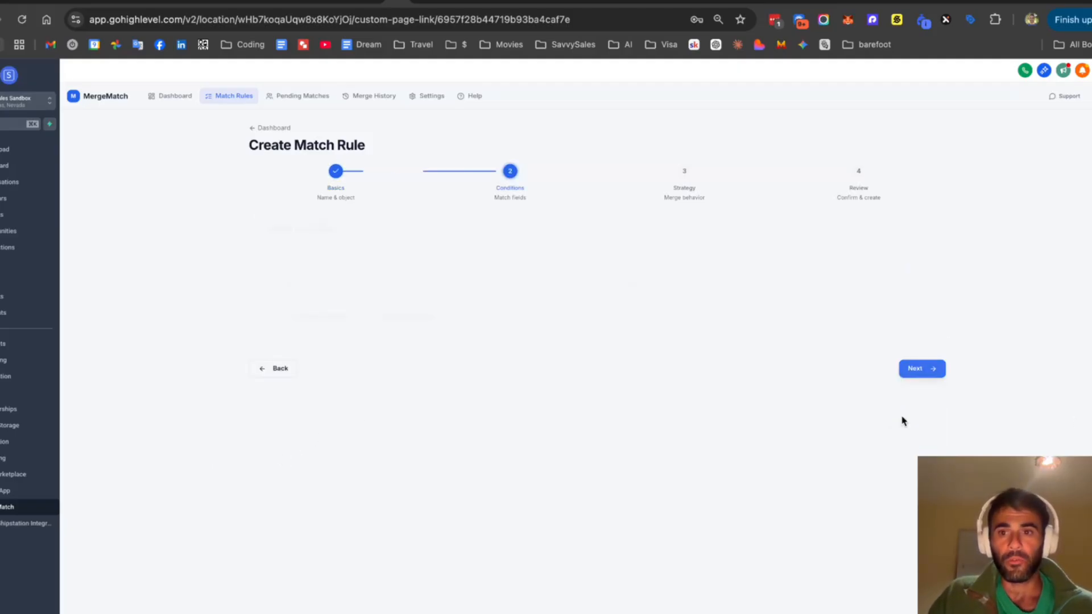
Step: Try an Email match condition with an added AND condition on Full Name, and delete the added condition
{"action": "left_click", "coordinate": [441, 292]}
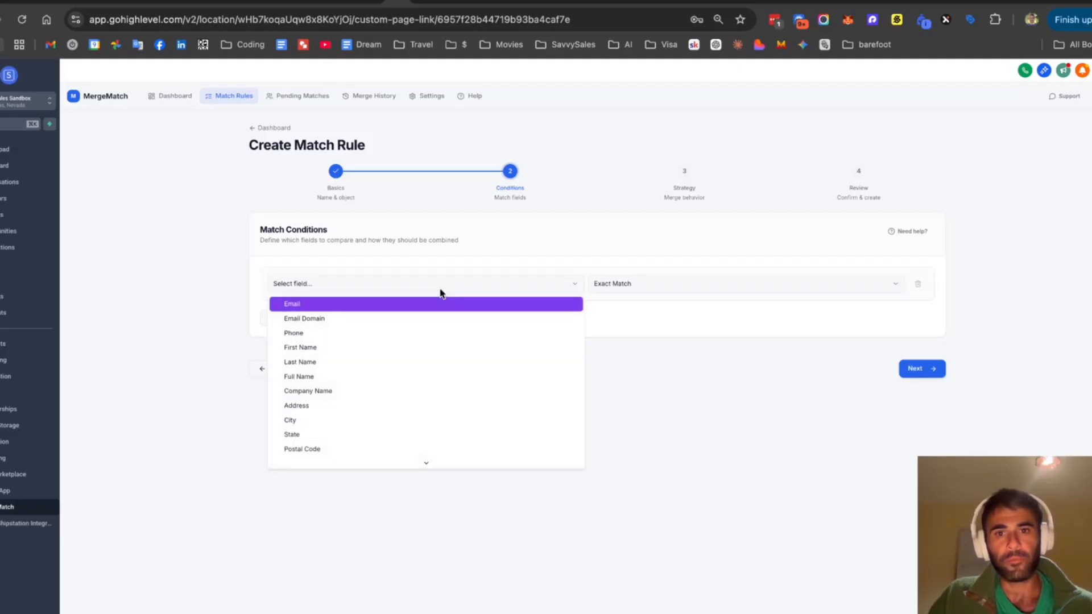
{"action": "left_click", "coordinate": [438, 304]}
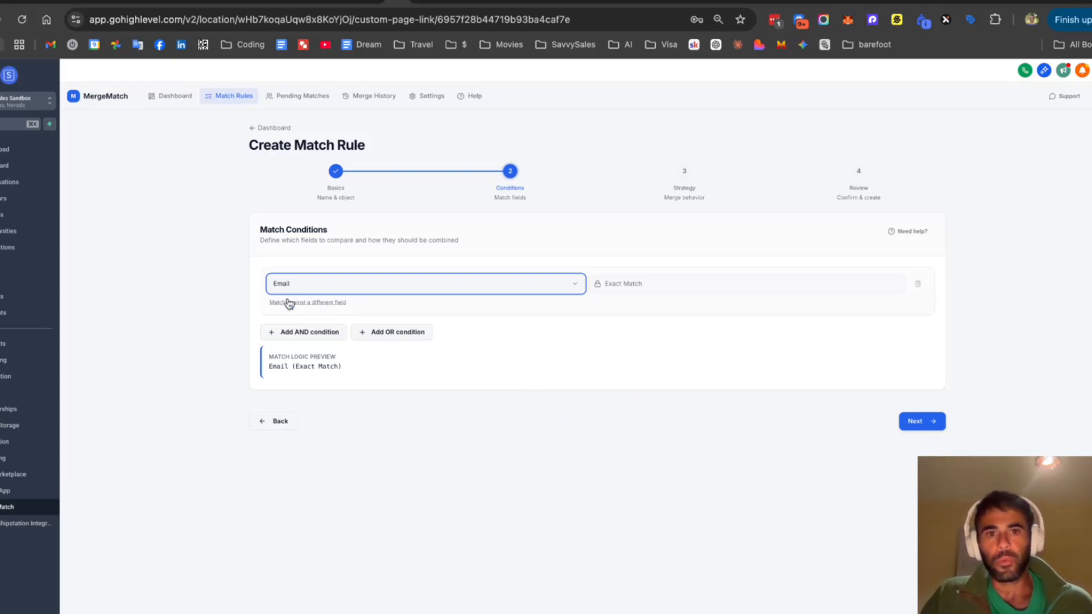
{"action": "left_click", "coordinate": [304, 332]}
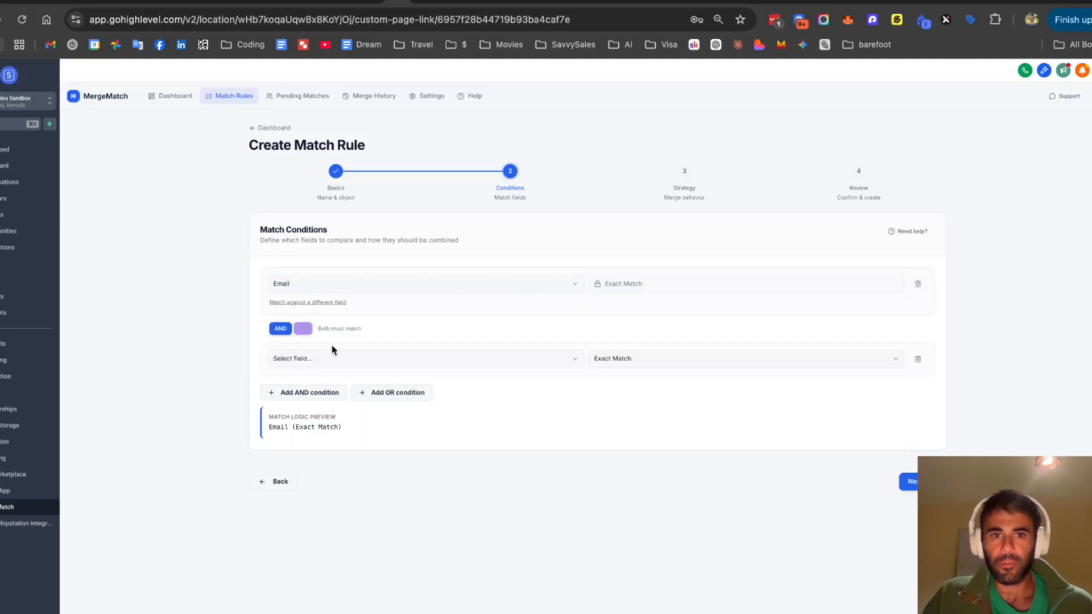
{"action": "left_click", "coordinate": [334, 350]}
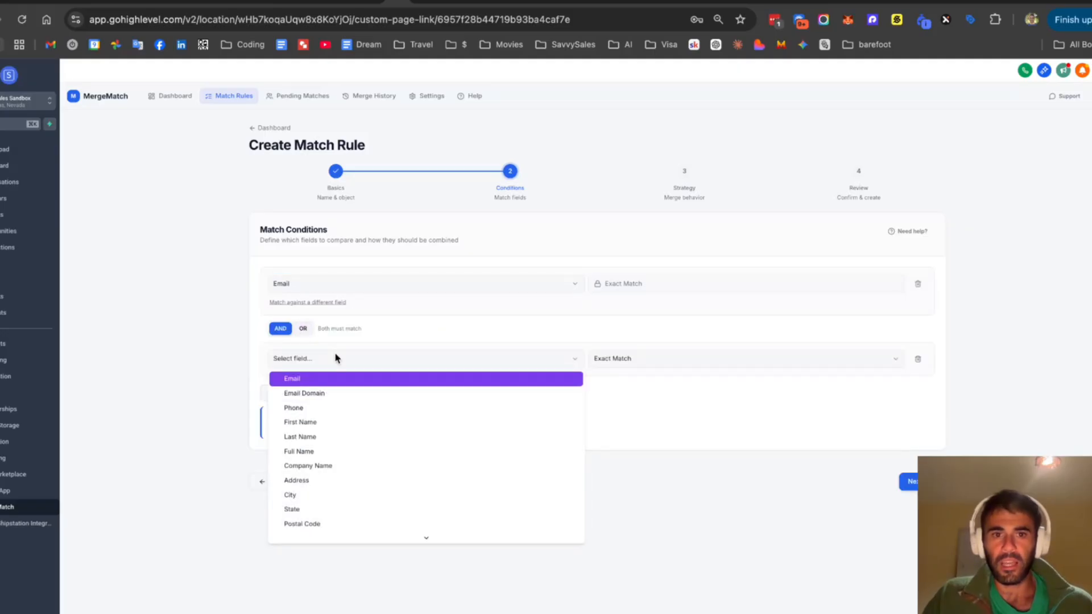
{"action": "left_click", "coordinate": [301, 451]}
{"action": "left_click", "coordinate": [871, 357]}
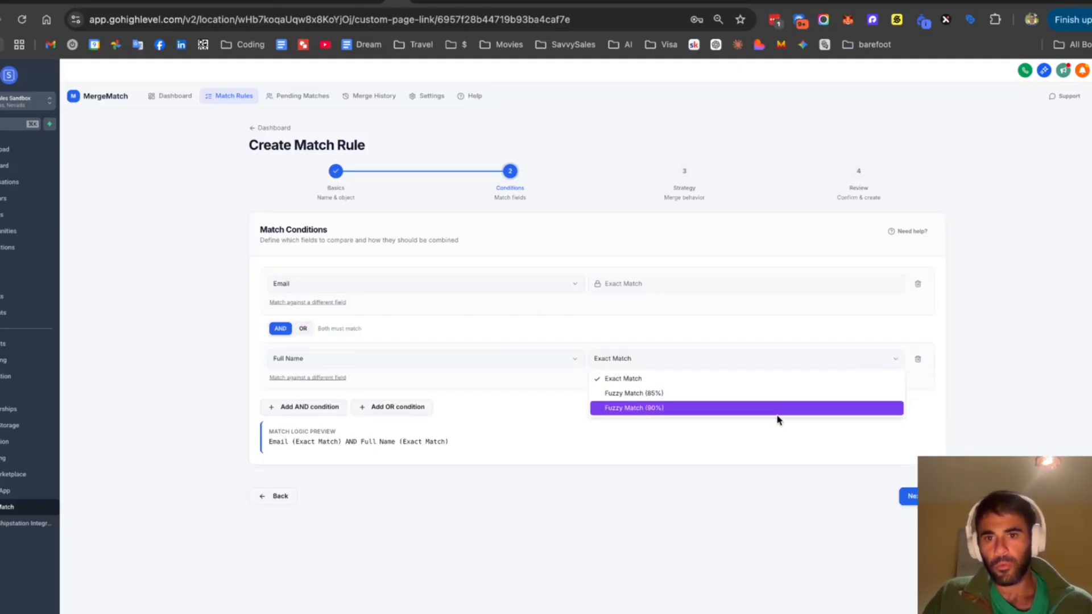
{"action": "left_click", "coordinate": [717, 467]}
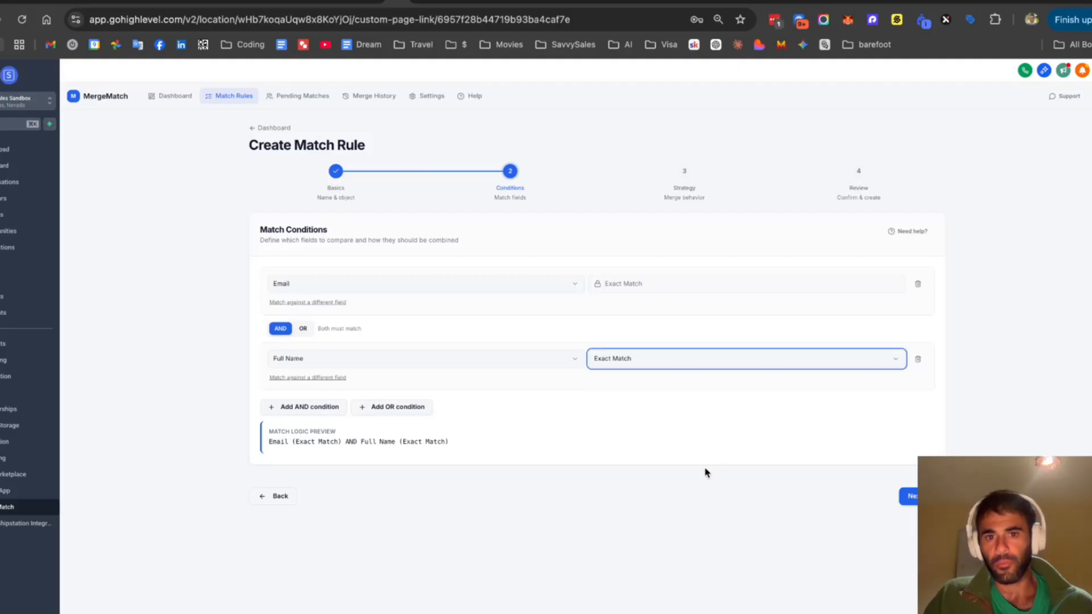
{"action": "left_click", "coordinate": [918, 359]}
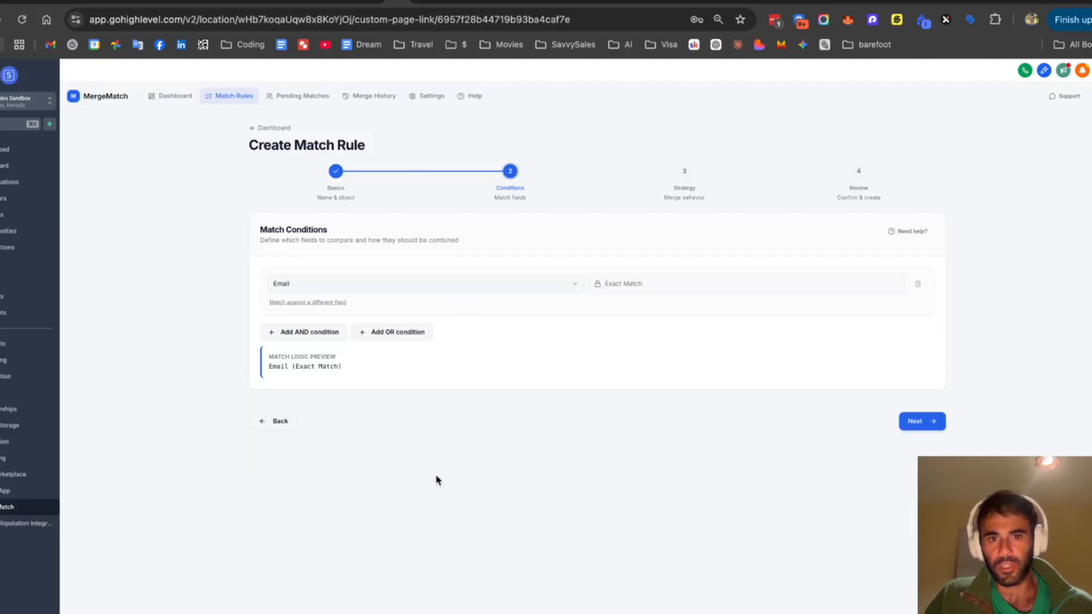
Step: Set the match condition to Full Name with Fuzzy Match (85%) and continue to the merge strategy
{"action": "left_click", "coordinate": [352, 288]}
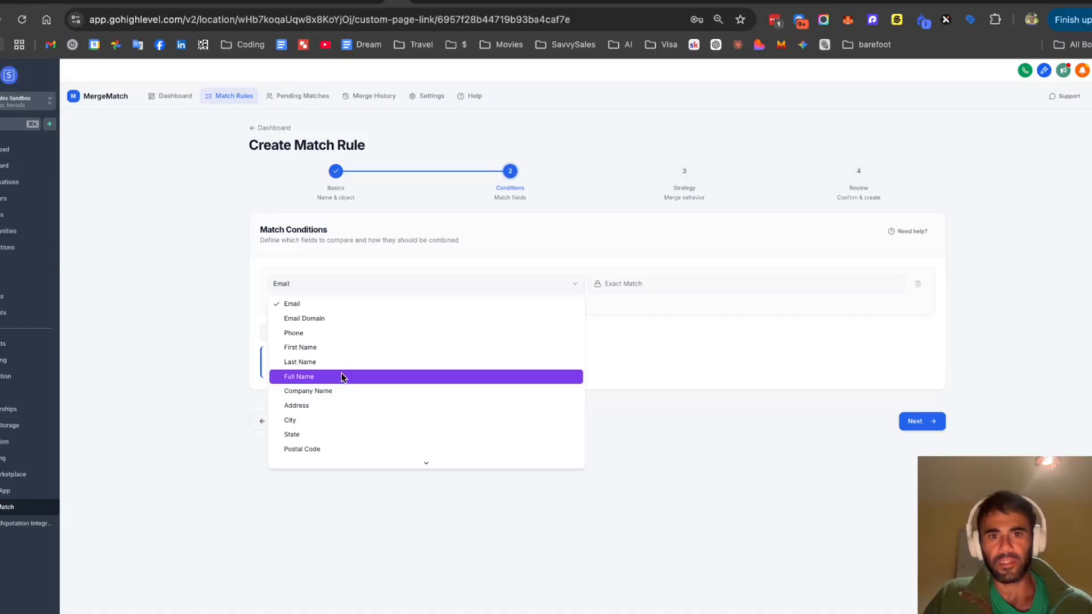
{"action": "left_click", "coordinate": [312, 378]}
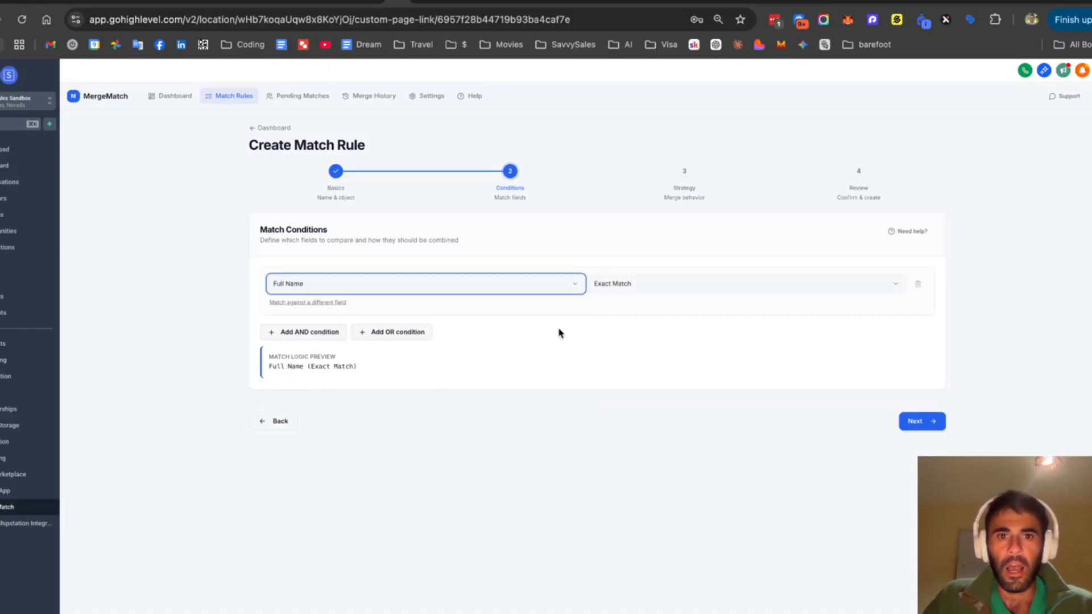
{"action": "left_click", "coordinate": [620, 286]}
{"action": "left_click", "coordinate": [631, 317]}
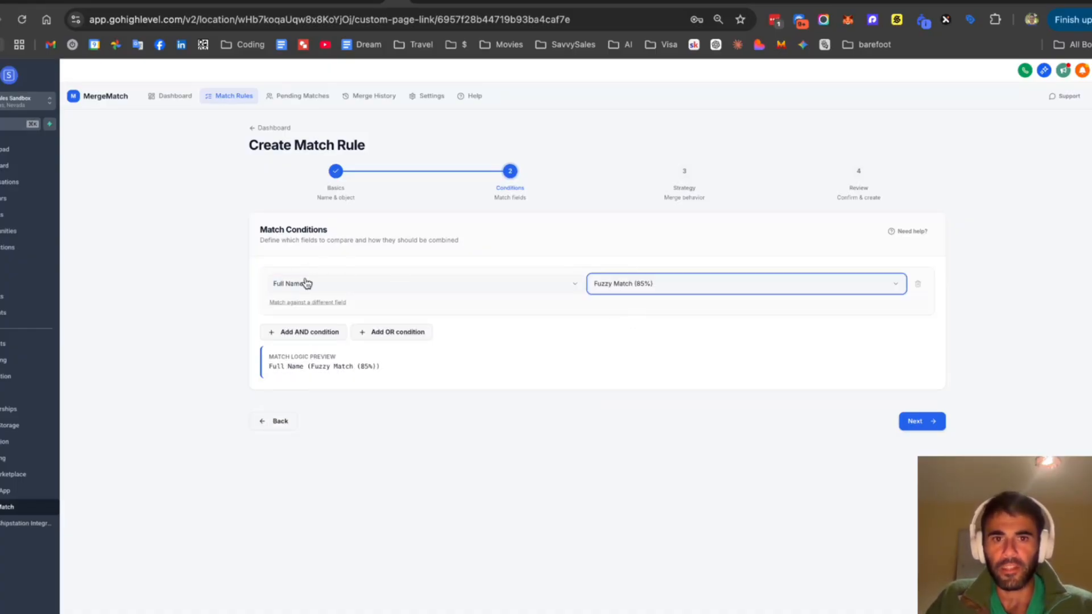
{"action": "left_click", "coordinate": [906, 426]}
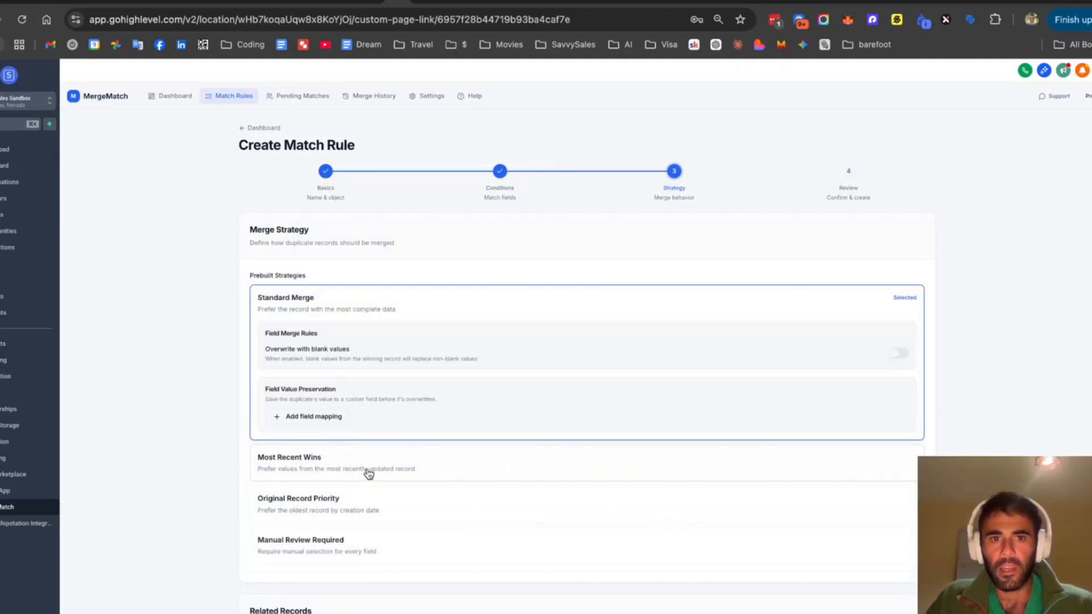
Step: Try the Most Recent Wins, Original Record Priority and Manual Review Required merge strategies, and return to Standard Merge
{"action": "scroll", "coordinate": [71, 331], "scroll_direction": "down", "scroll_amount": 1}
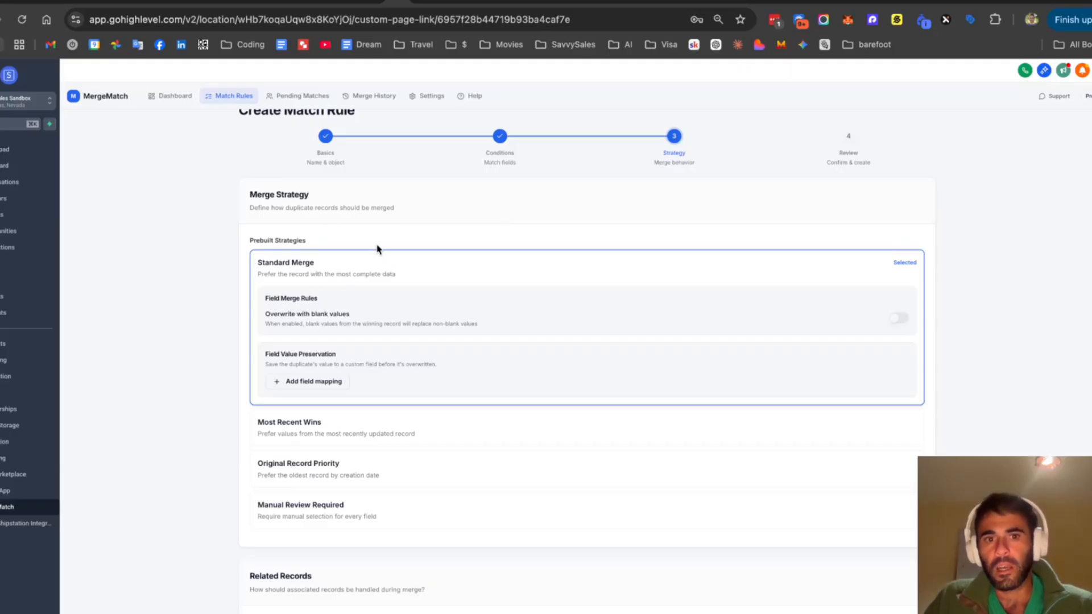
{"action": "left_click", "coordinate": [488, 431]}
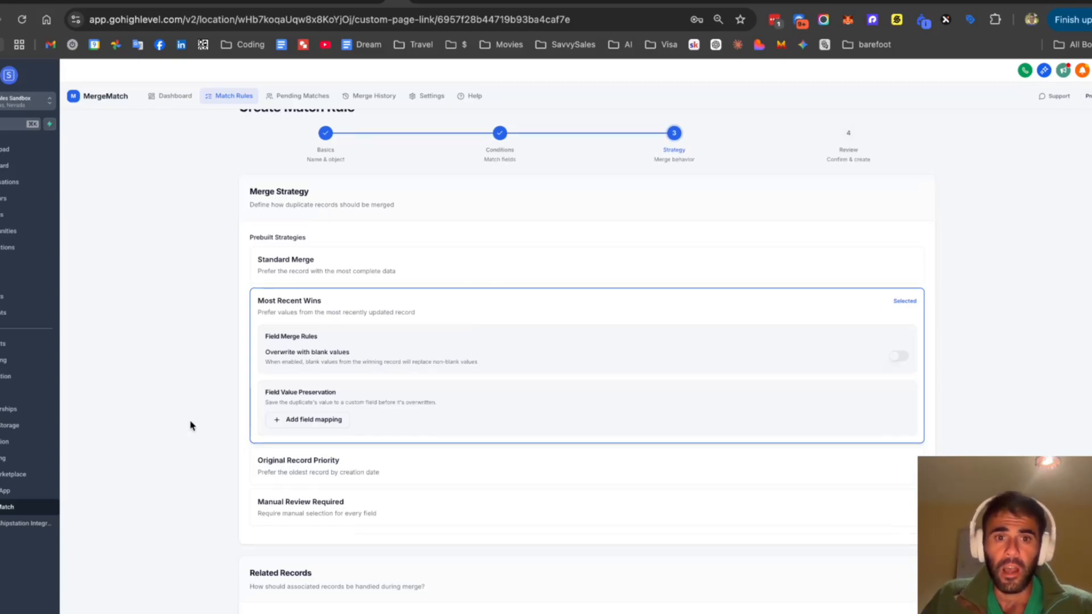
{"action": "scroll", "coordinate": [190, 425], "scroll_direction": "down", "scroll_amount": 1}
{"action": "left_click", "coordinate": [299, 438]}
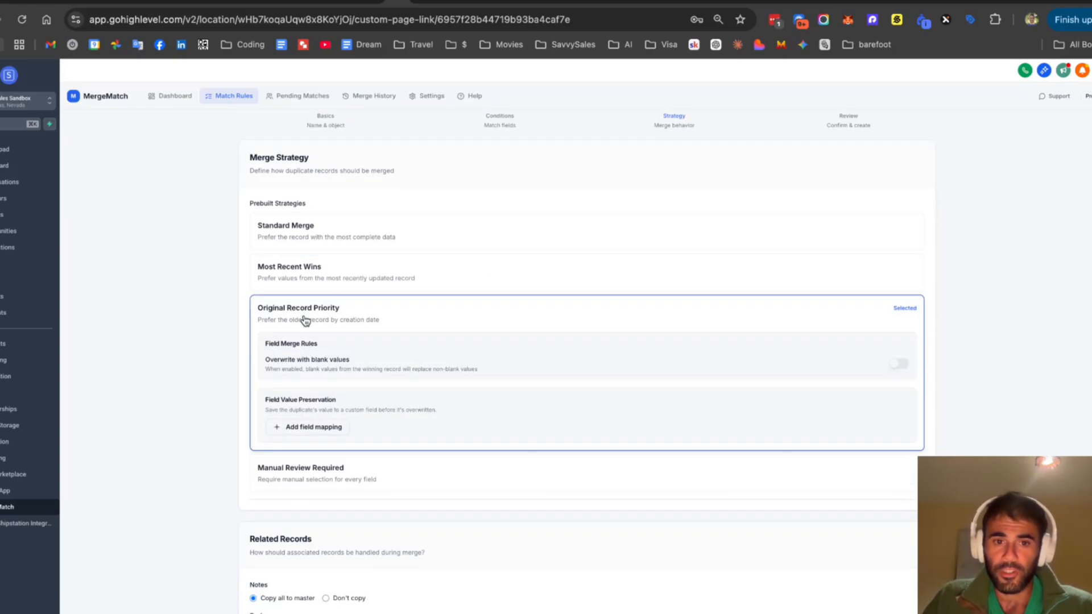
{"action": "left_click", "coordinate": [362, 488]}
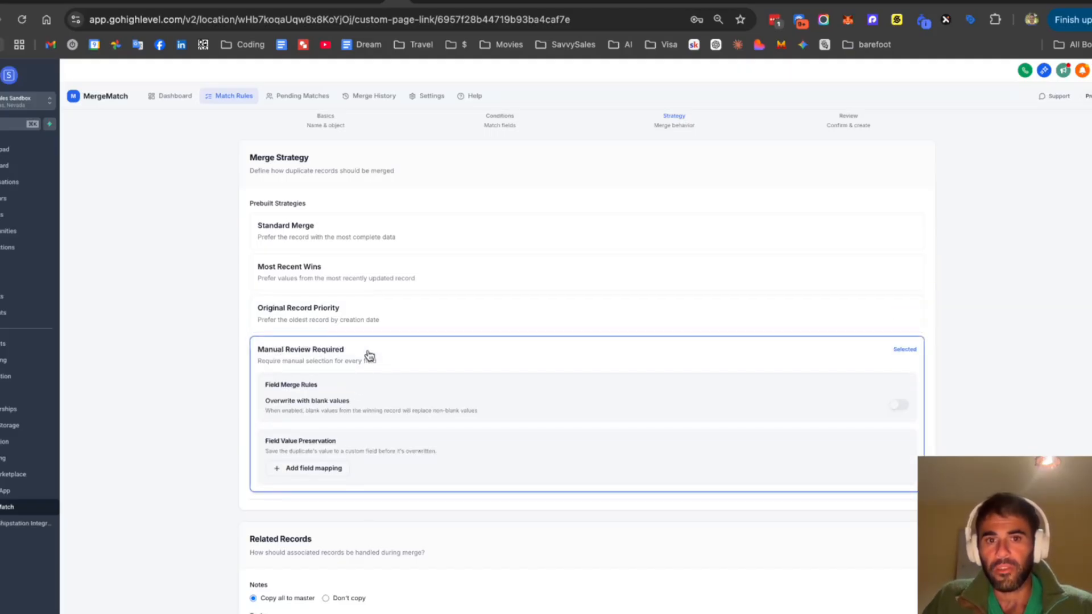
{"action": "left_click", "coordinate": [358, 246]}
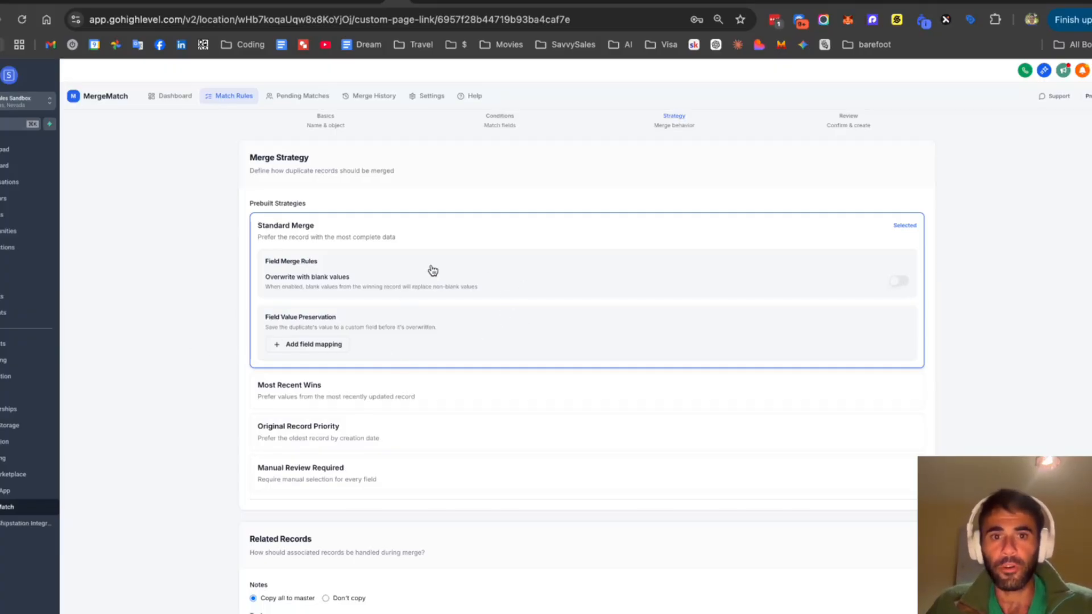
Step: Add a field value preservation mapping from Email to the custom field Email 2 under Standard Merge
{"action": "left_click", "coordinate": [307, 345]}
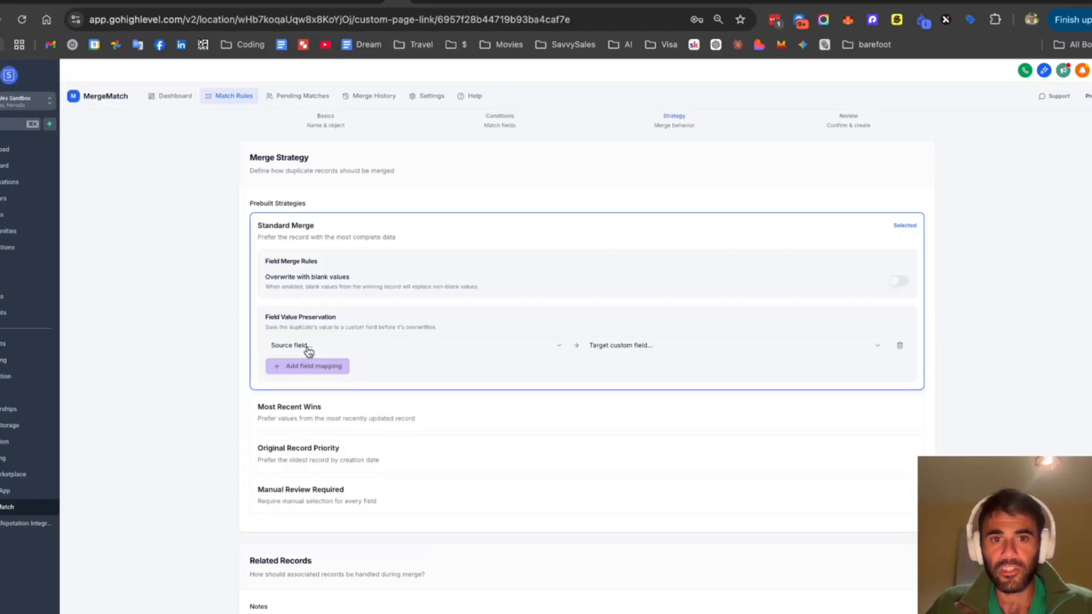
{"action": "left_click", "coordinate": [435, 345]}
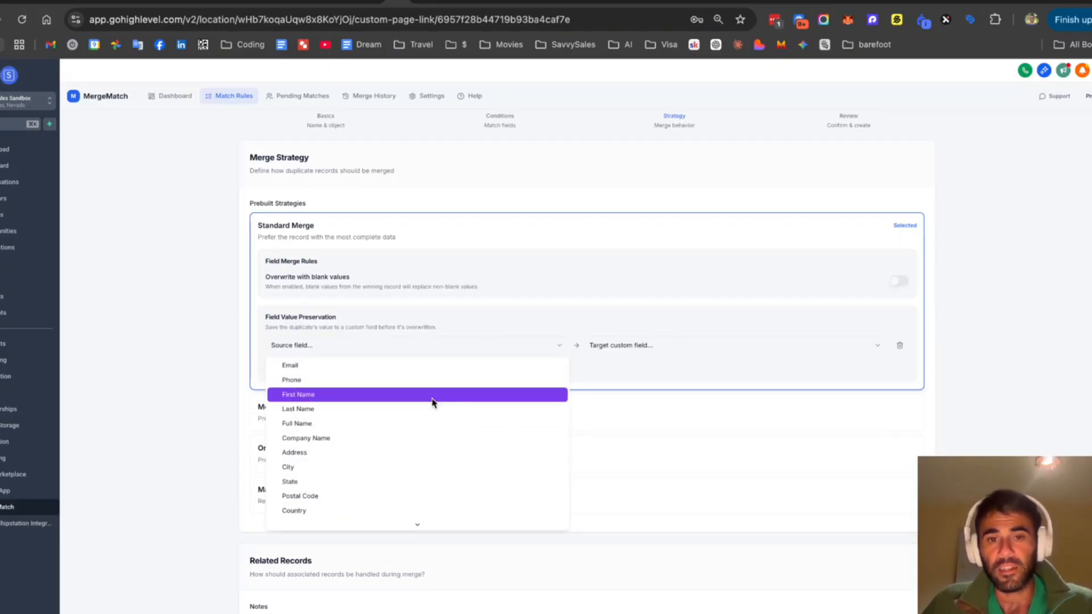
{"action": "left_click", "coordinate": [391, 368]}
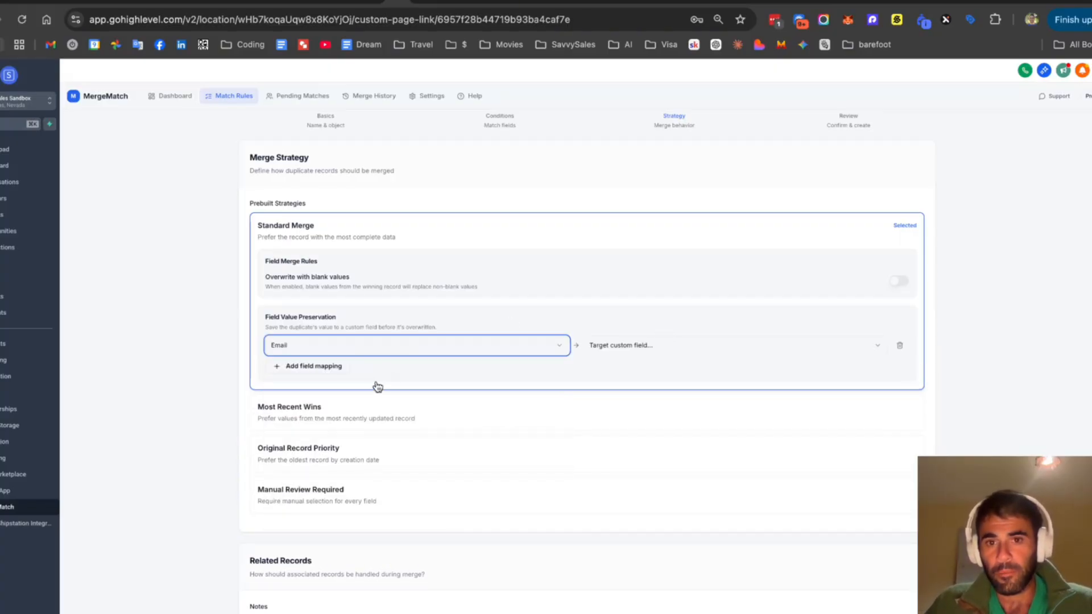
{"action": "left_click", "coordinate": [607, 349]}
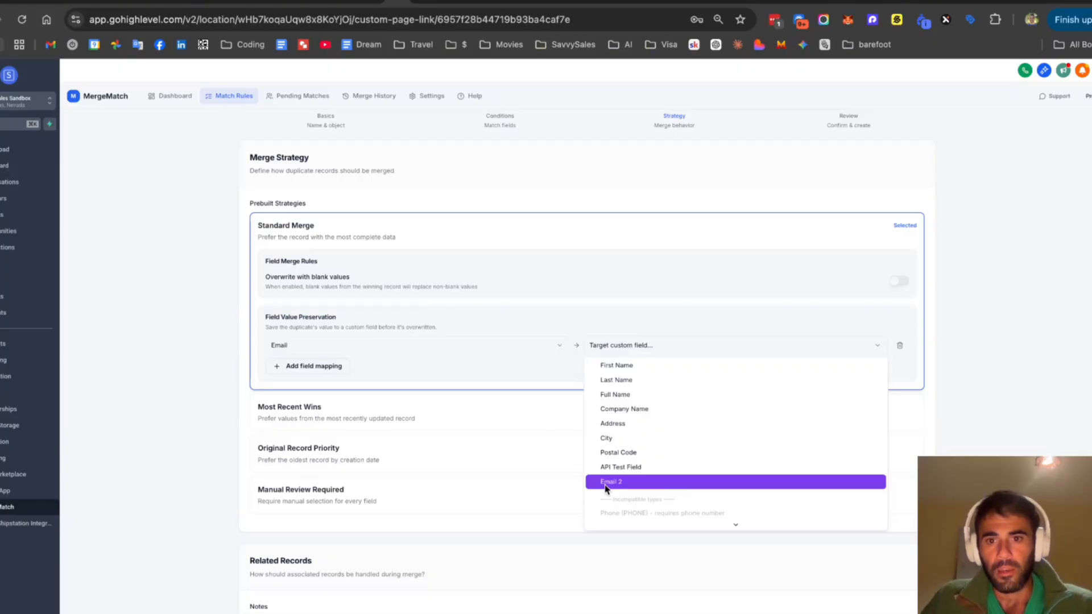
{"action": "scroll", "coordinate": [654, 478], "scroll_direction": "down", "scroll_amount": 2}
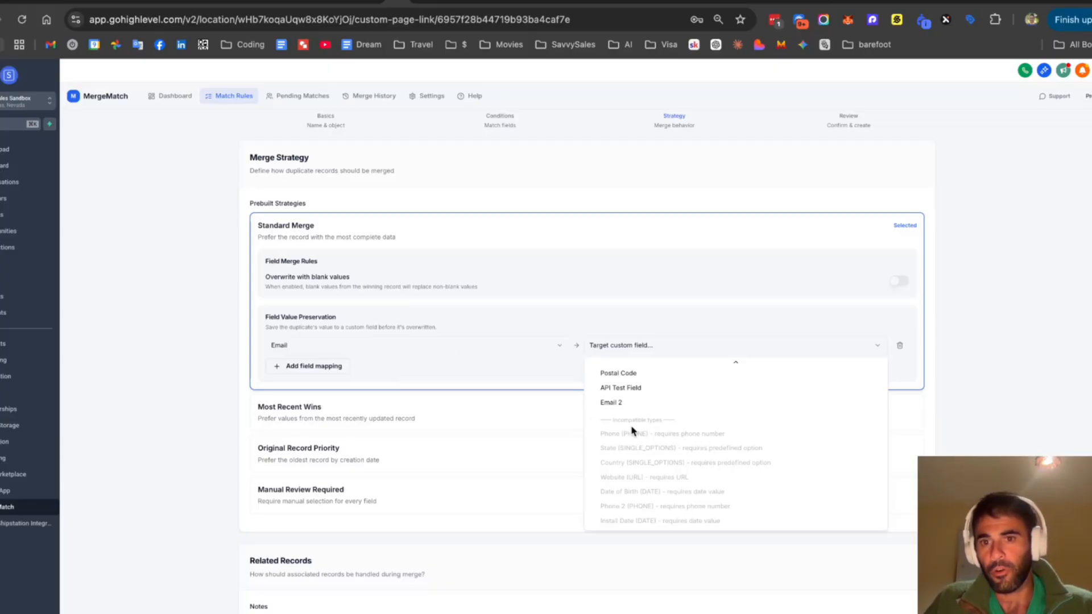
{"action": "left_click", "coordinate": [598, 403]}
Step: Accept the default related-record and schedule settings, and create the rule with a scan for duplicates
{"action": "scroll", "coordinate": [483, 371], "scroll_direction": "down", "scroll_amount": 5}
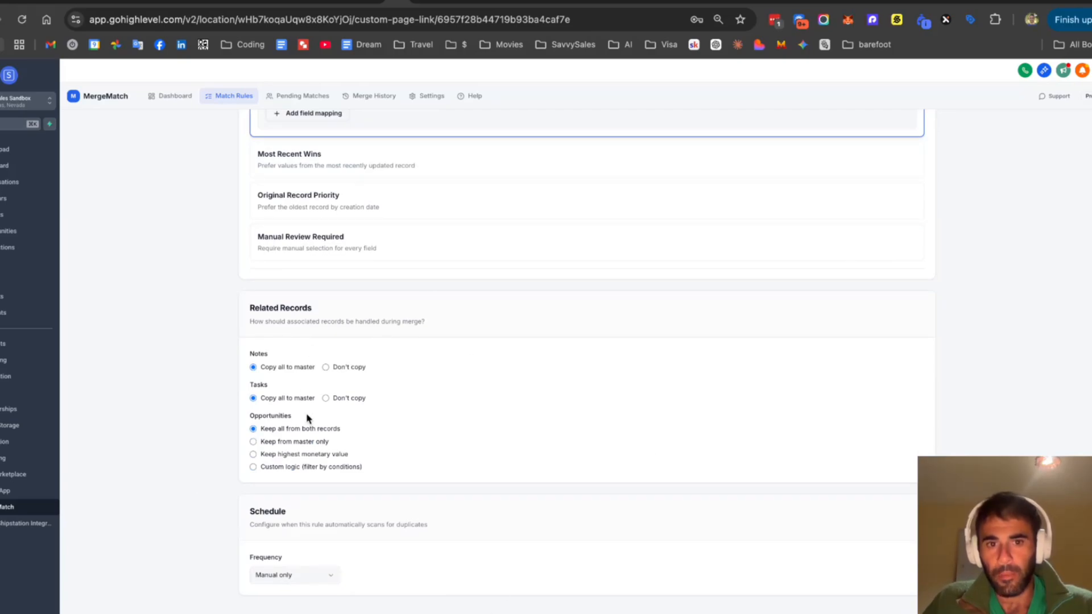
{"action": "scroll", "coordinate": [479, 386], "scroll_direction": "down", "scroll_amount": 1}
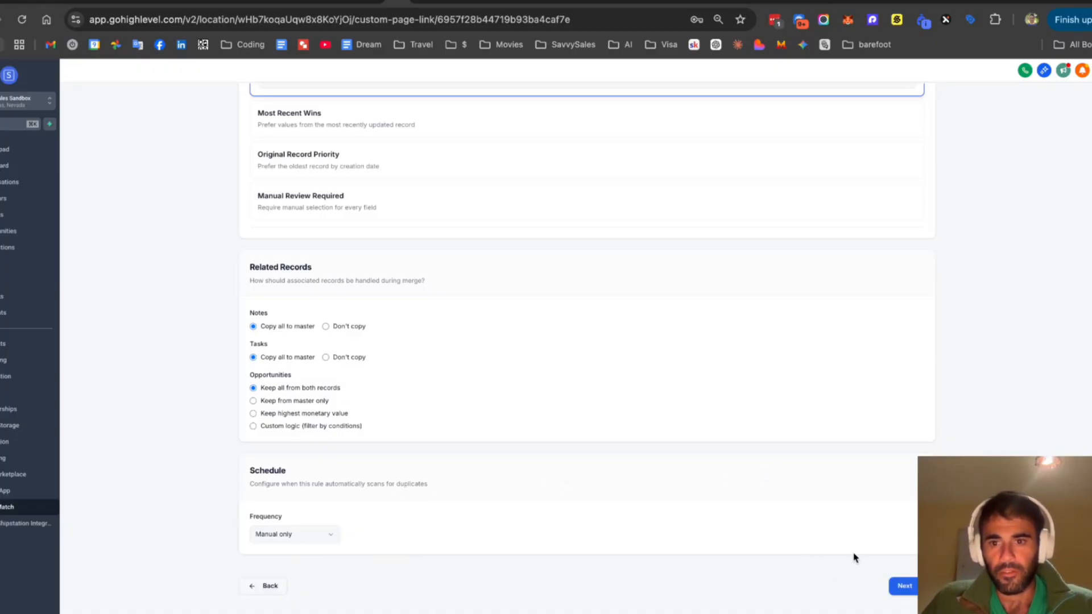
{"action": "left_click", "coordinate": [905, 586]}
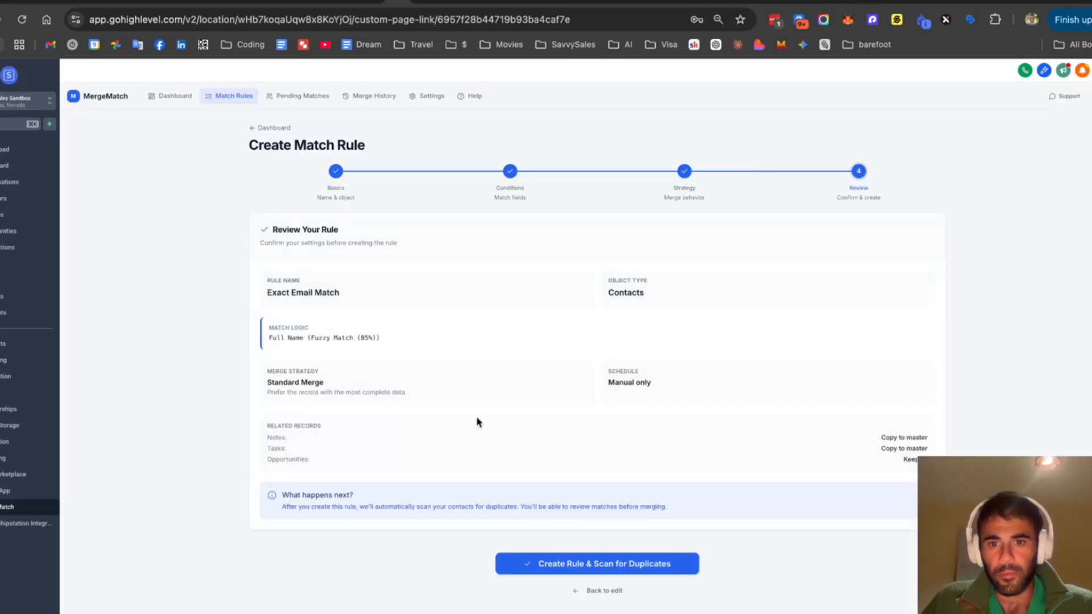
{"action": "left_click", "coordinate": [604, 565]}
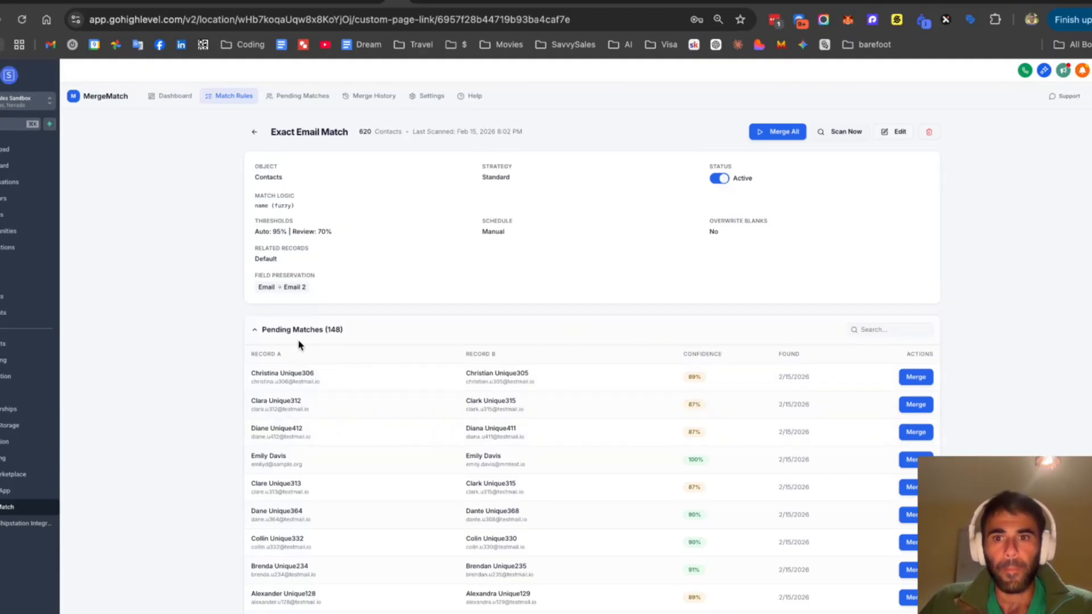
Step: Open the first pending match of the new rule for merge review
{"action": "scroll", "coordinate": [451, 407], "scroll_direction": "down", "scroll_amount": 1}
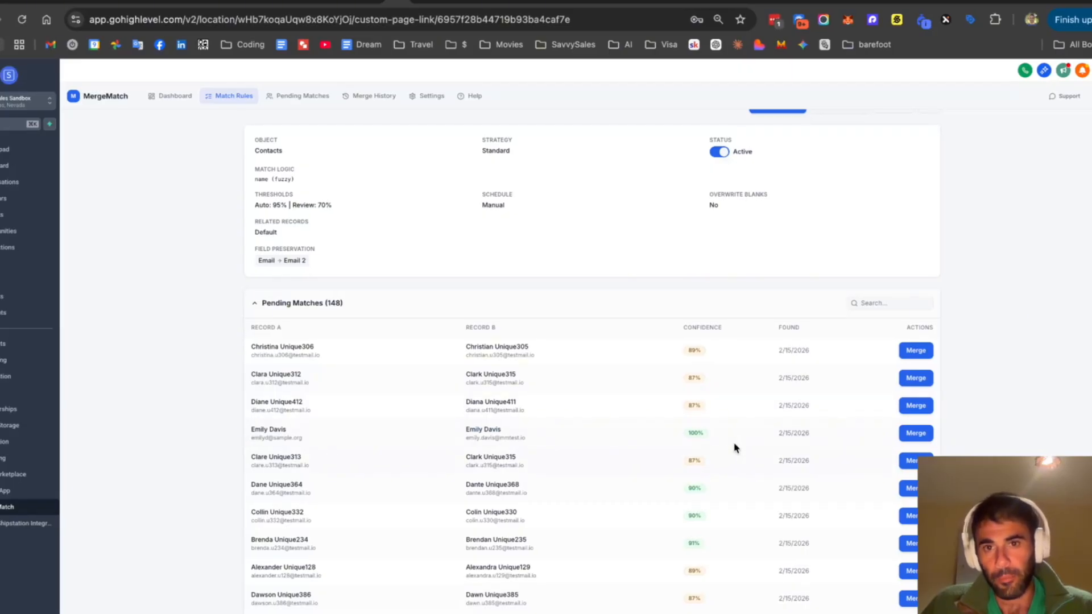
{"action": "scroll", "coordinate": [565, 212], "scroll_direction": "up", "scroll_amount": 1}
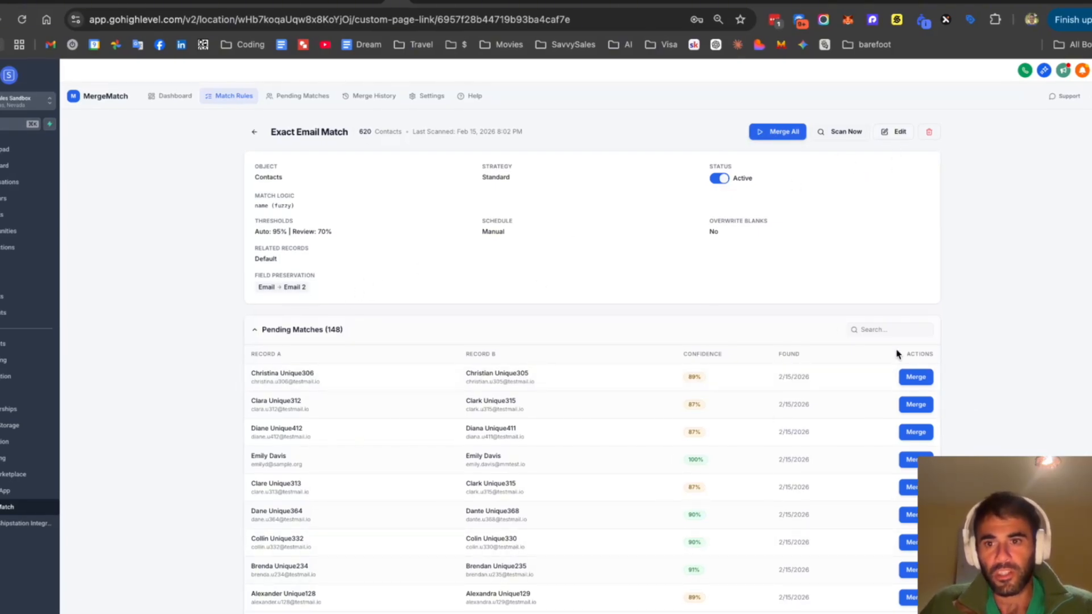
{"action": "left_click", "coordinate": [918, 378]}
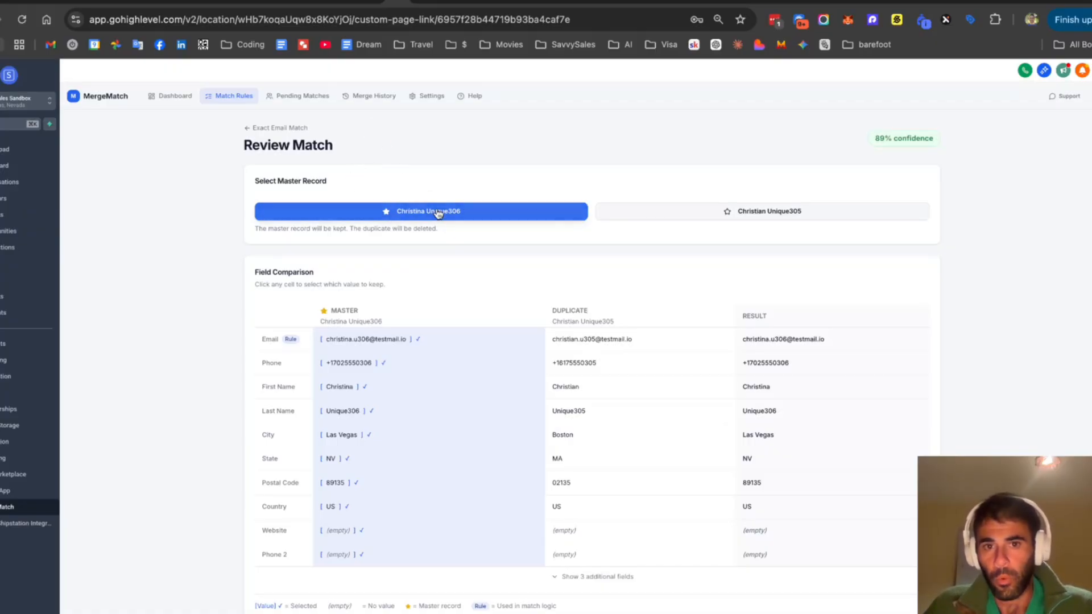
Step: Add a field preservation mapping from Phone to Phone 2 and merge the duplicate into the selected master record
{"action": "scroll", "coordinate": [582, 299], "scroll_direction": "down", "scroll_amount": 1}
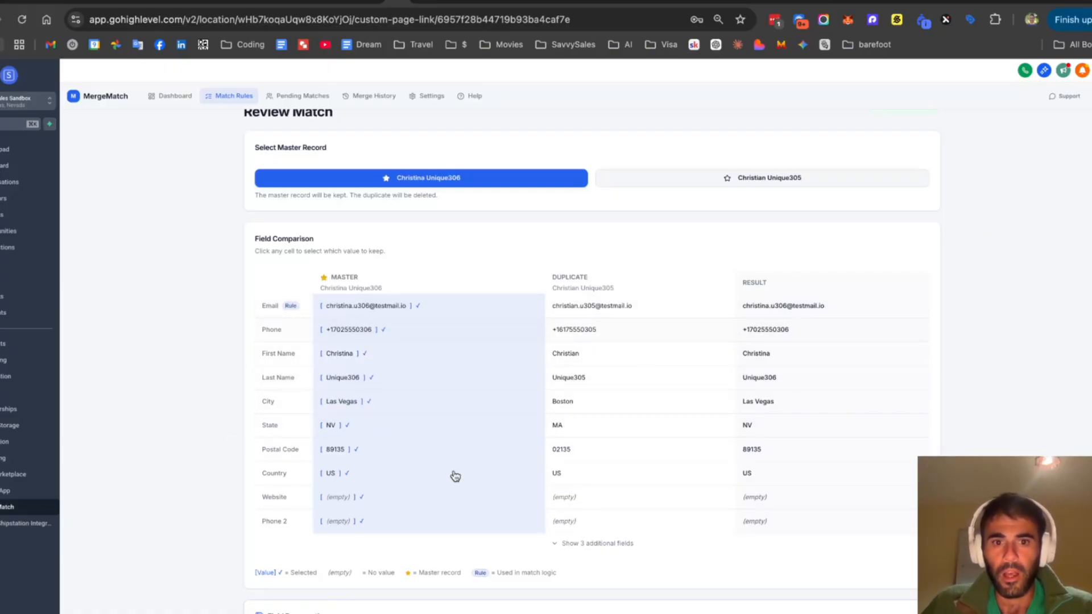
{"action": "scroll", "coordinate": [330, 574], "scroll_direction": "down", "scroll_amount": 1}
{"action": "scroll", "coordinate": [327, 573], "scroll_direction": "down", "scroll_amount": 2}
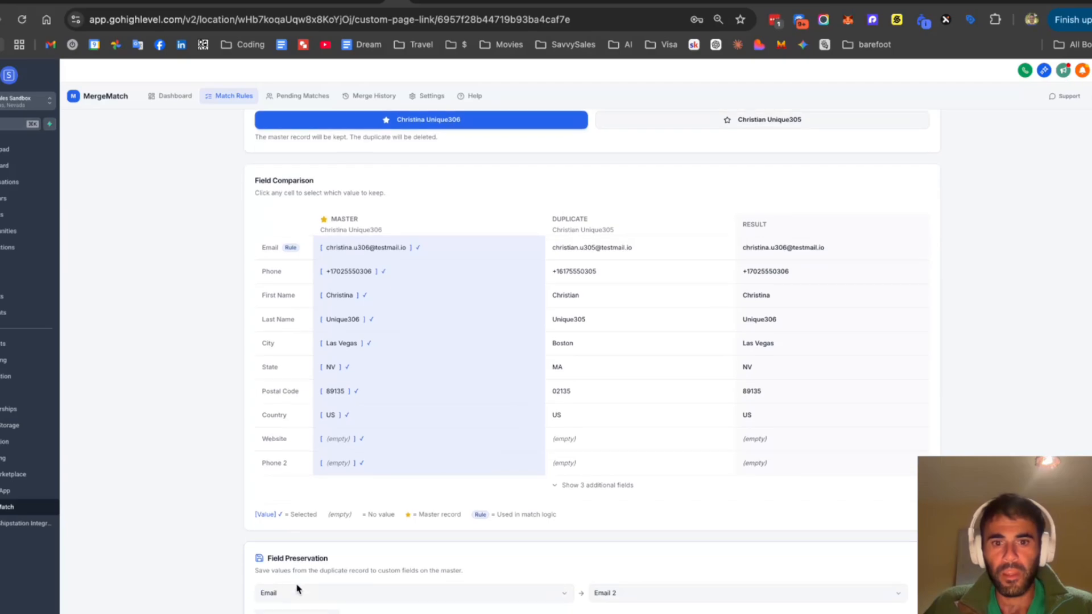
{"action": "left_click", "coordinate": [312, 547]}
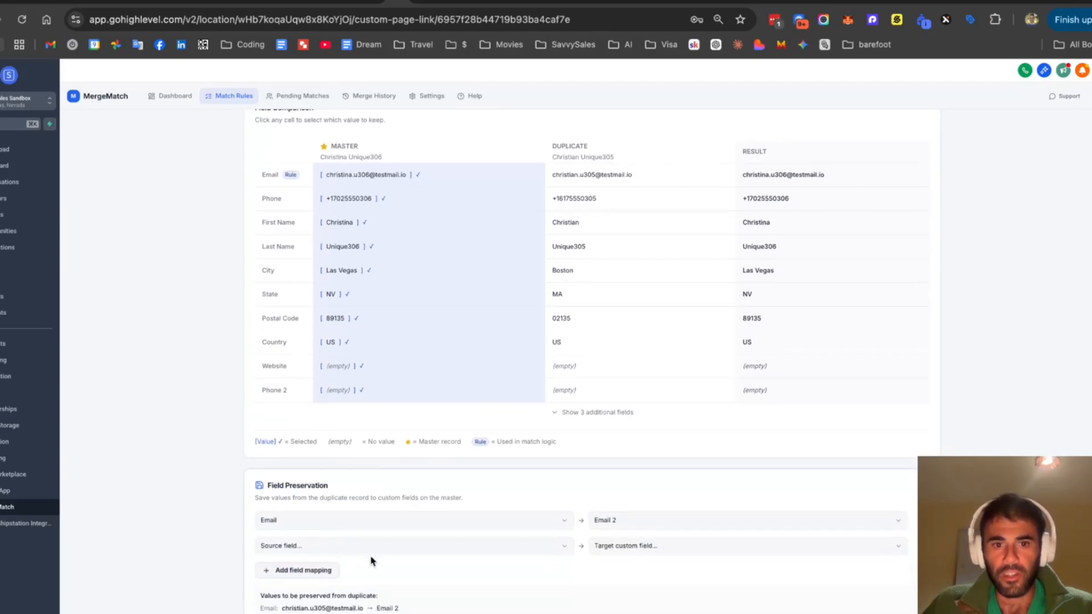
{"action": "left_click", "coordinate": [314, 547]}
{"action": "left_click", "coordinate": [292, 387]}
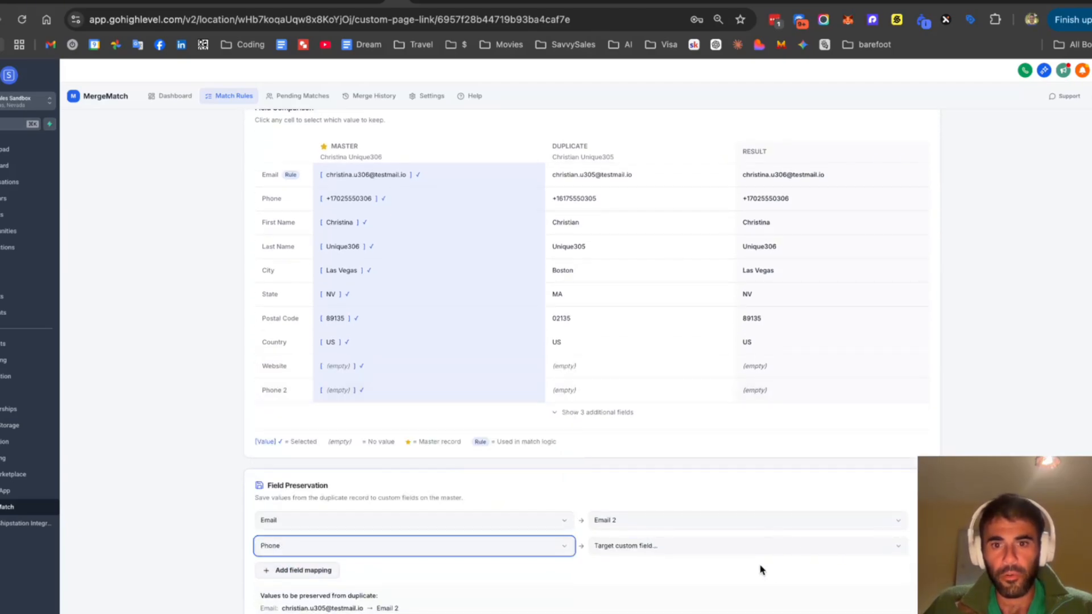
{"action": "left_click", "coordinate": [739, 546]}
{"action": "left_click", "coordinate": [652, 481]}
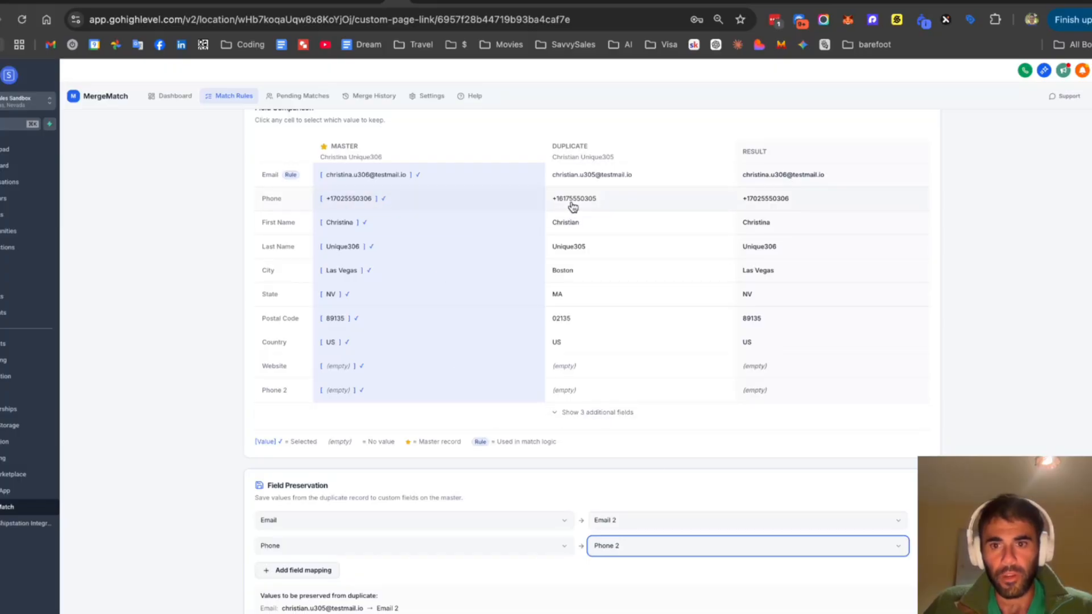
{"action": "scroll", "coordinate": [478, 609], "scroll_direction": "down", "scroll_amount": 3}
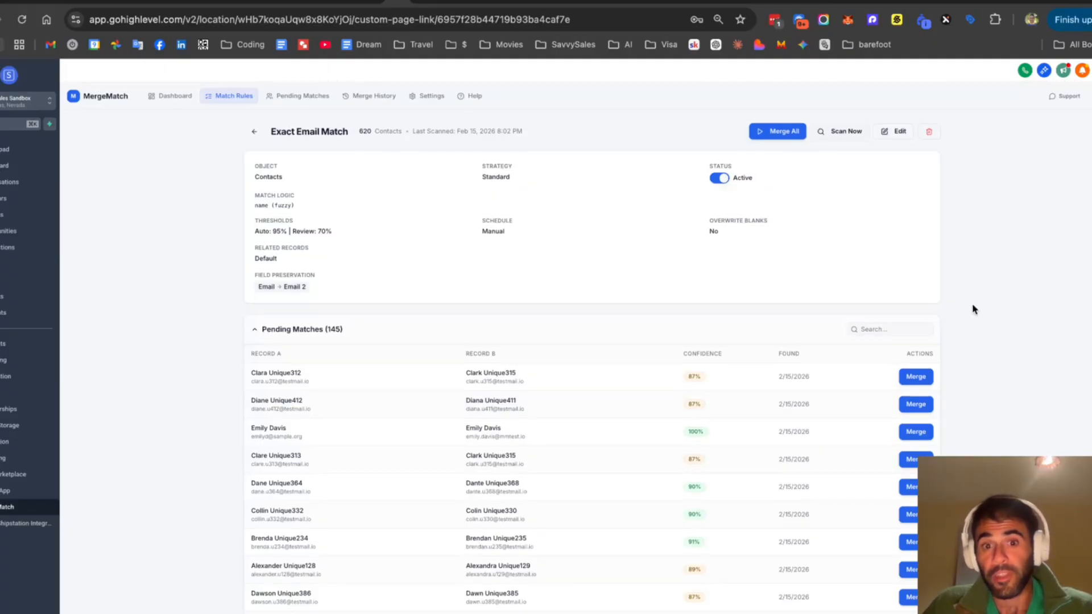
Step: Collapse the rule's pending matches and open the merged master contact from its merge history
{"action": "scroll", "coordinate": [974, 307], "scroll_direction": "down", "scroll_amount": 10}
{"action": "scroll", "coordinate": [976, 298], "scroll_direction": "up", "scroll_amount": 10}
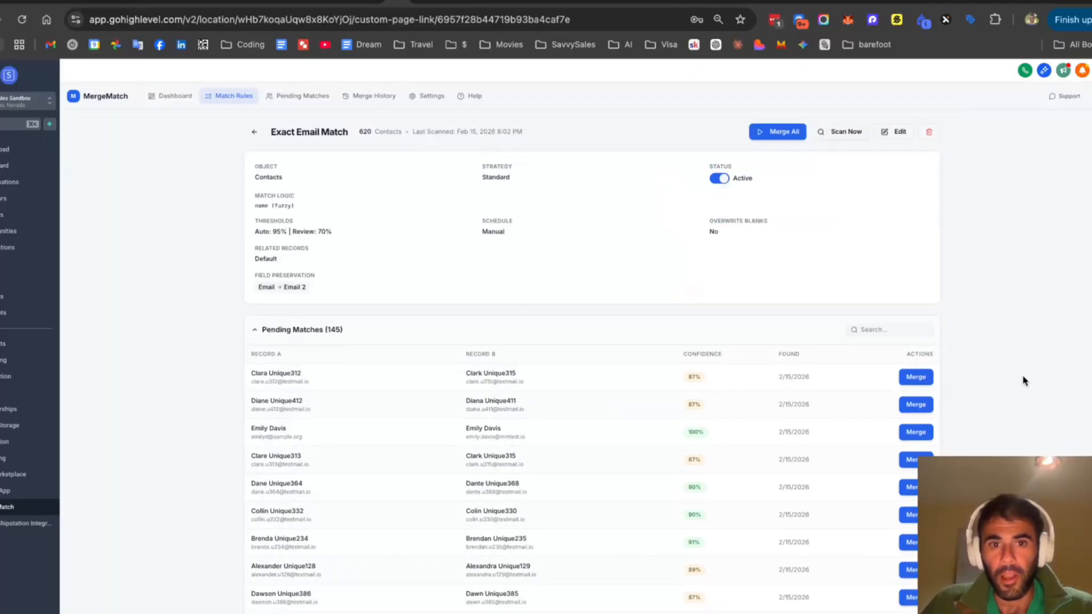
{"action": "left_click", "coordinate": [254, 338]}
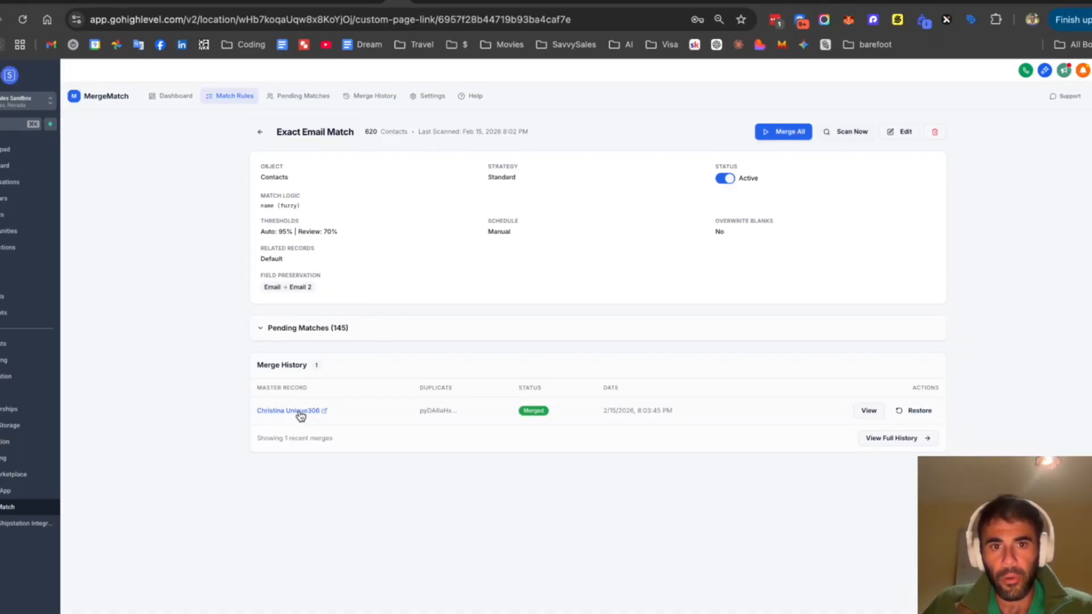
{"action": "left_click", "coordinate": [322, 414]}
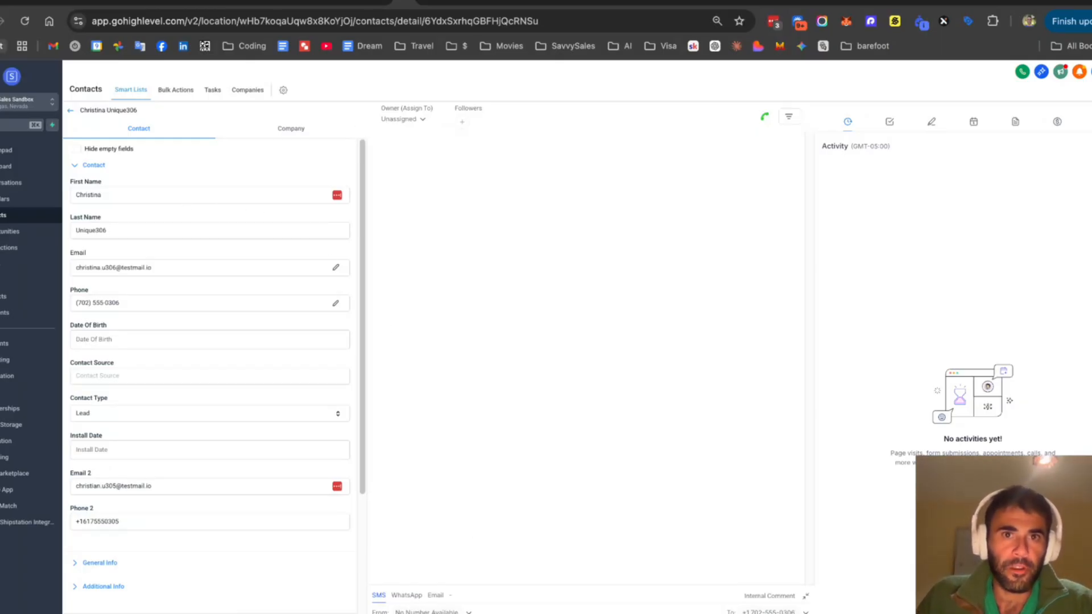
Step: Check the Email 2 and Phone 2 fields on the merged contact and return to the rule's merge history
{"action": "left_click", "coordinate": [378, 3]}
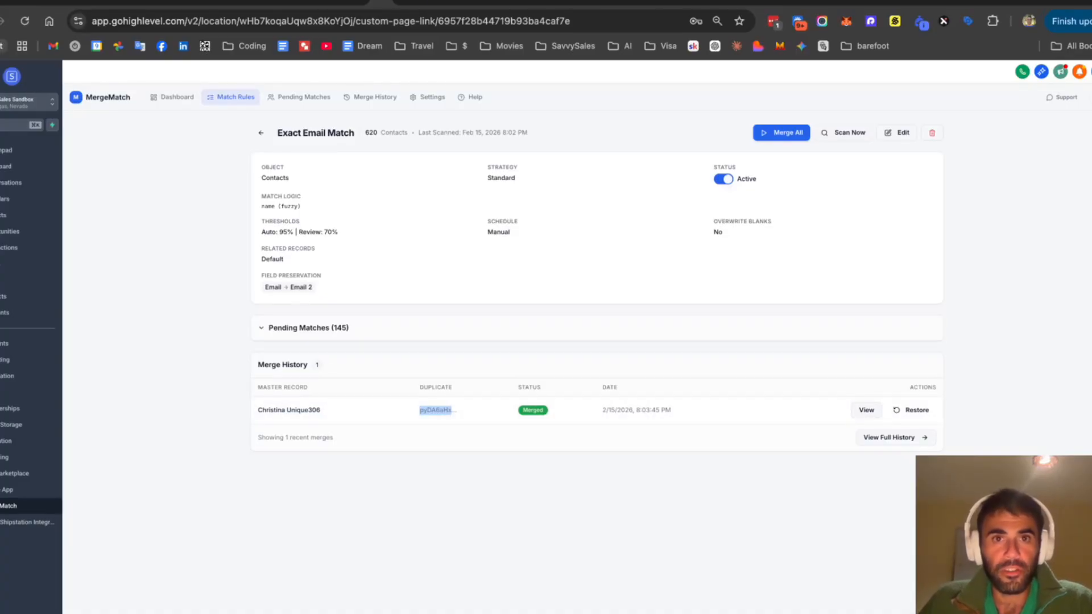
{"action": "left_click", "coordinate": [405, 3]}
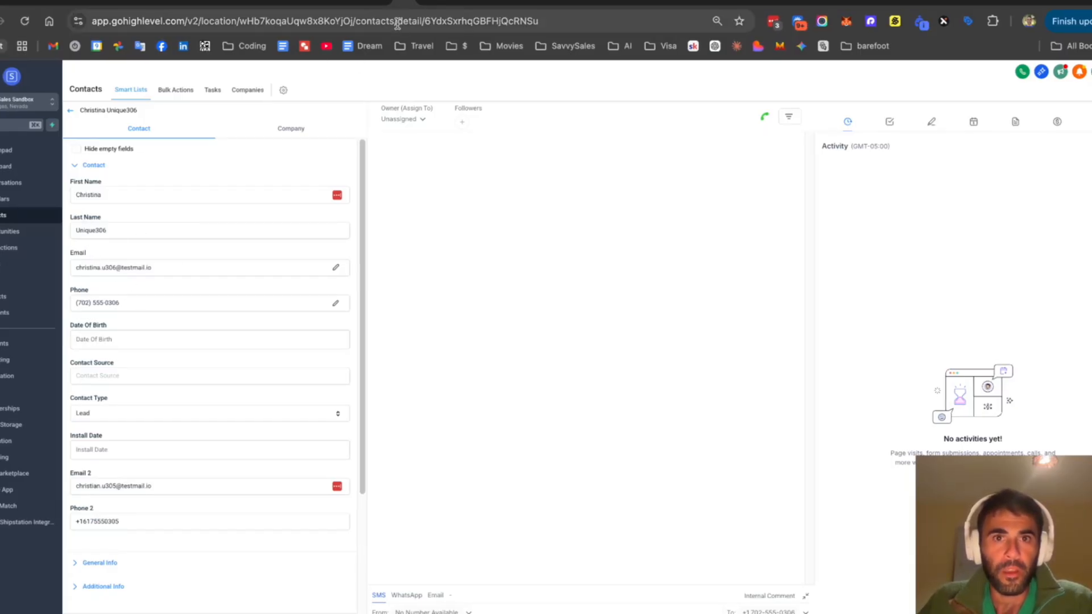
{"action": "left_click", "coordinate": [153, 514]}
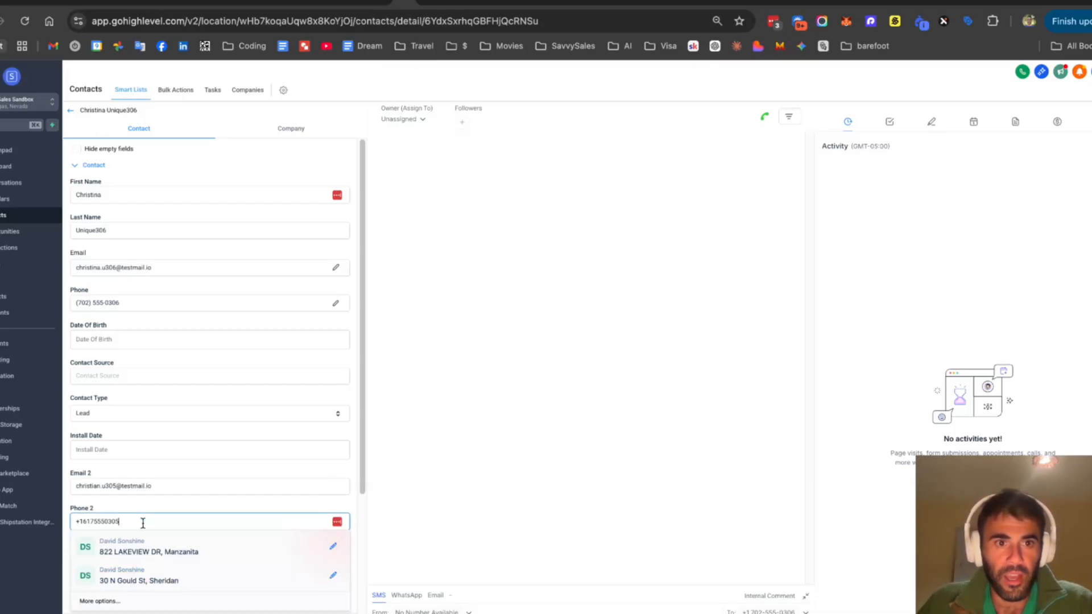
{"action": "type", "text": "+16175550305"}
{"action": "left_click", "coordinate": [167, 501]}
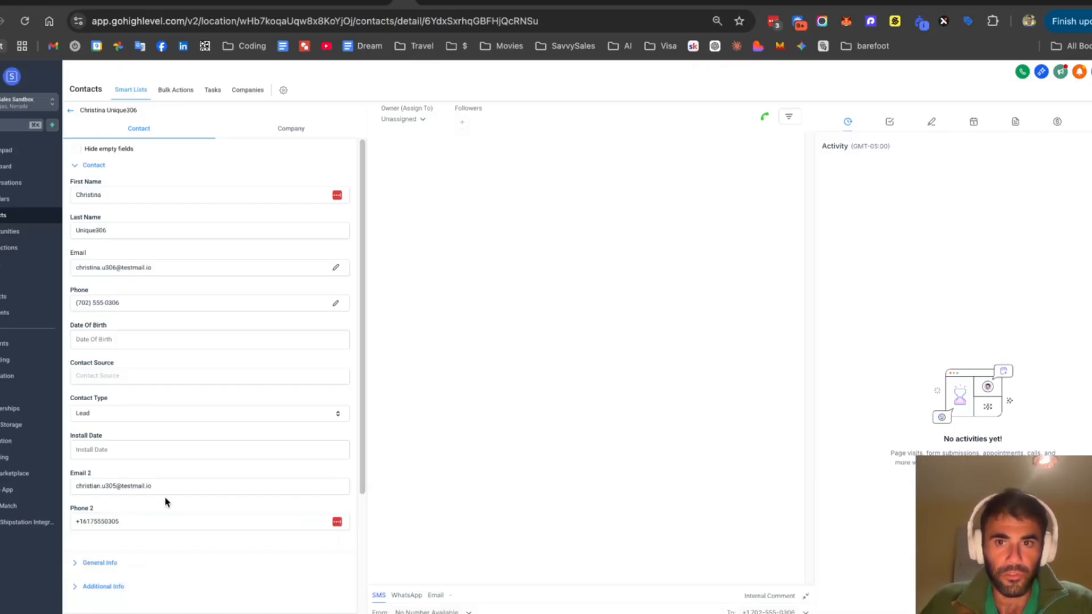
{"action": "left_click", "coordinate": [376, 3]}
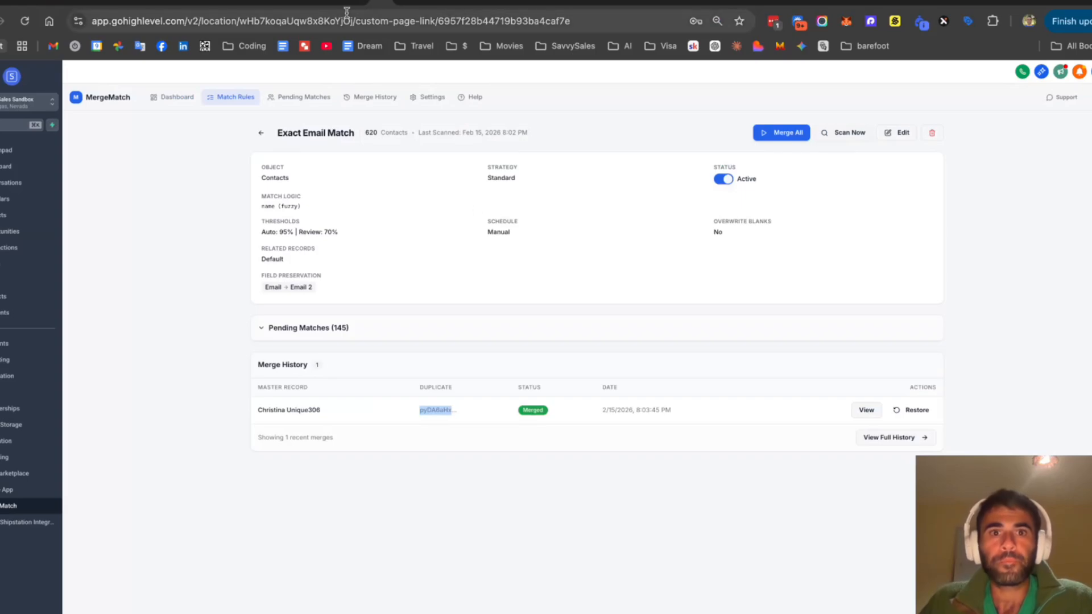
{"action": "left_click", "coordinate": [542, 347]}
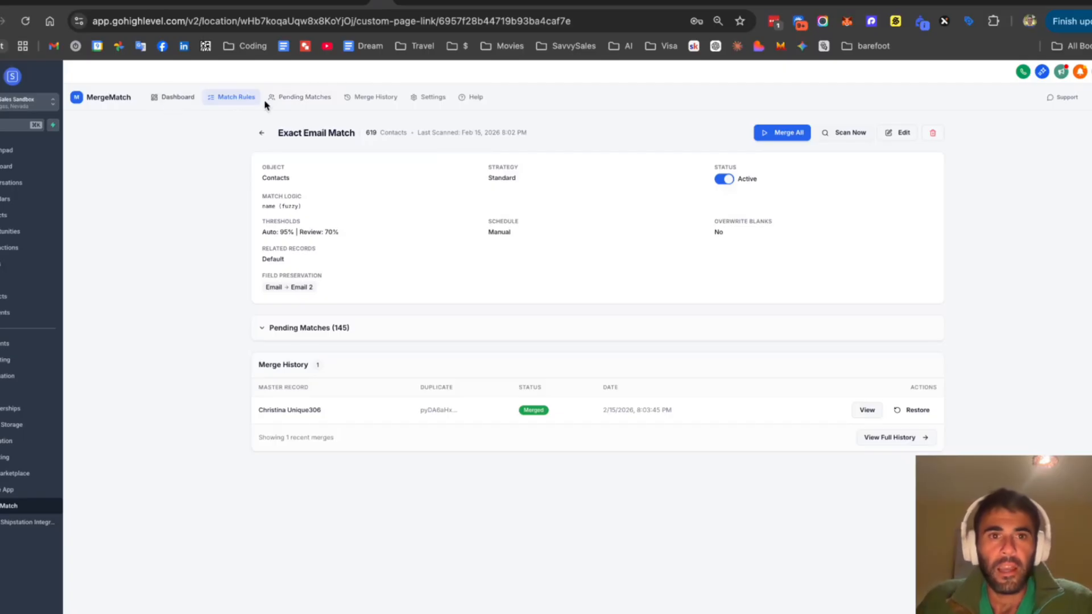
Step: Open the Flights Test match rule and examine its match logic and pending matches
{"action": "left_click", "coordinate": [228, 101]}
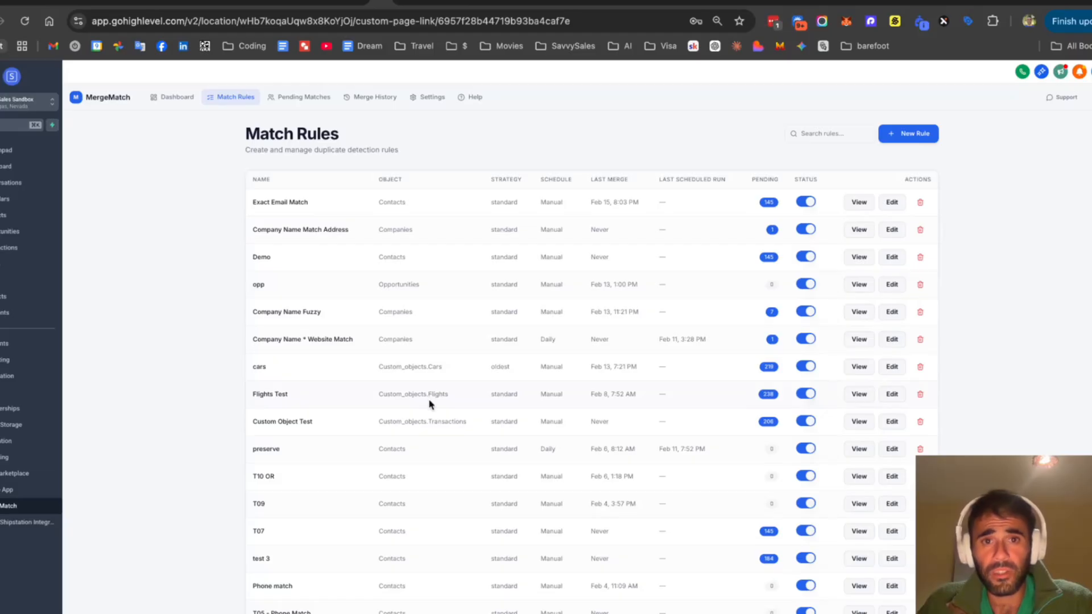
{"action": "left_click", "coordinate": [269, 401]}
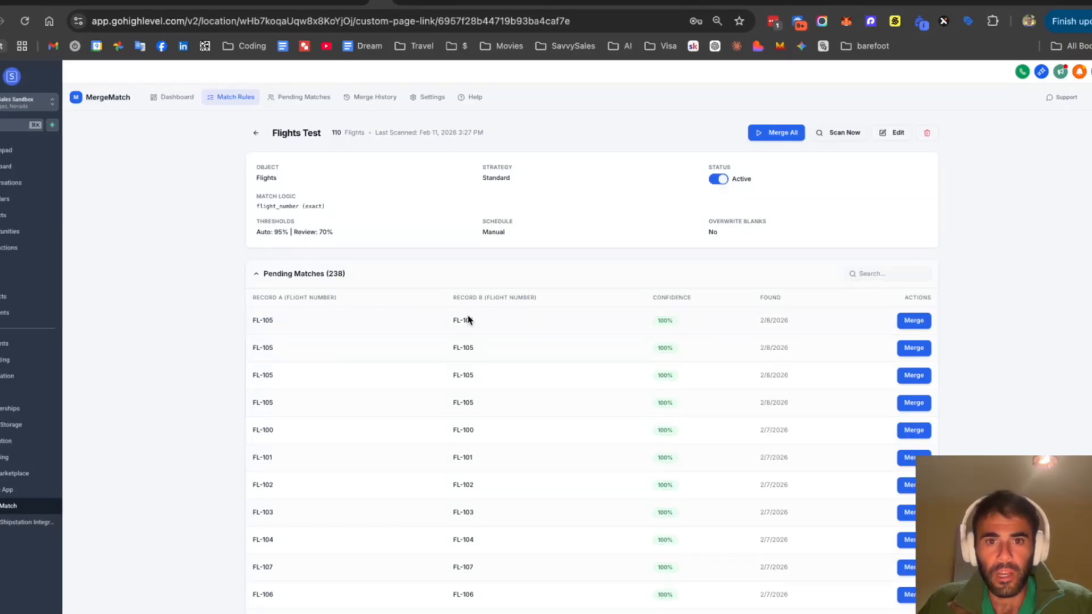
{"action": "left_click_drag", "start_coordinate": [275, 204], "coordinate": [318, 211]}
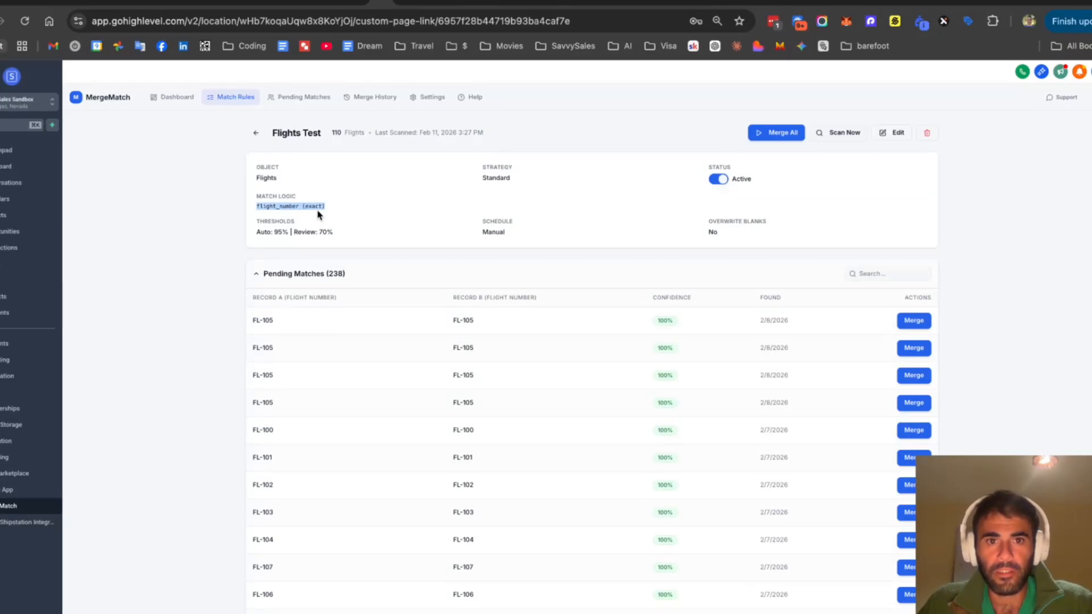
{"action": "left_click", "coordinate": [375, 215]}
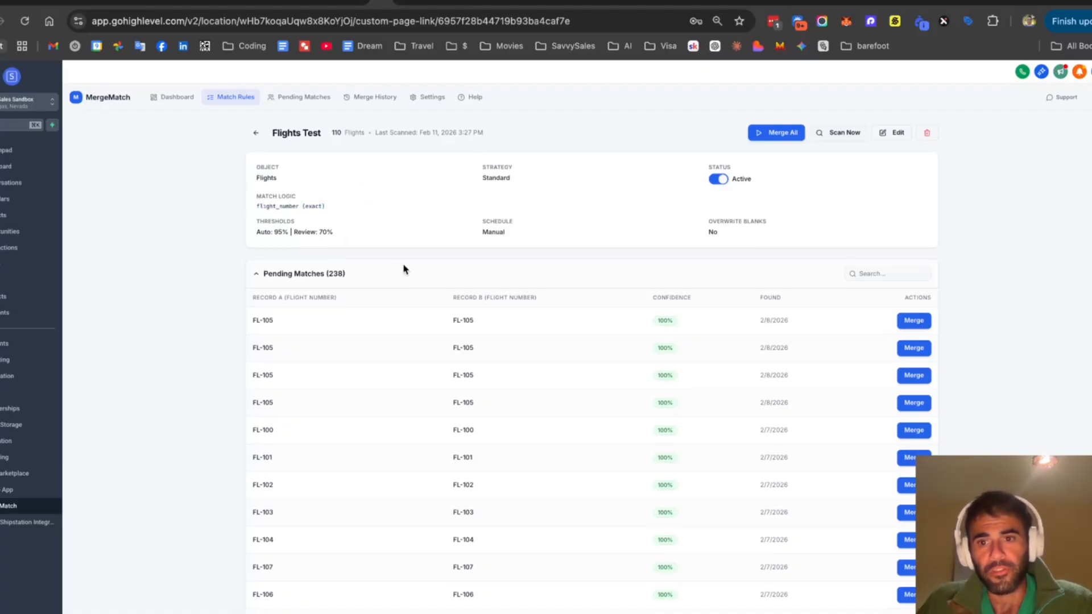
{"action": "scroll", "coordinate": [409, 273], "scroll_direction": "down", "scroll_amount": 1}
{"action": "scroll", "coordinate": [414, 277], "scroll_direction": "up", "scroll_amount": 1}
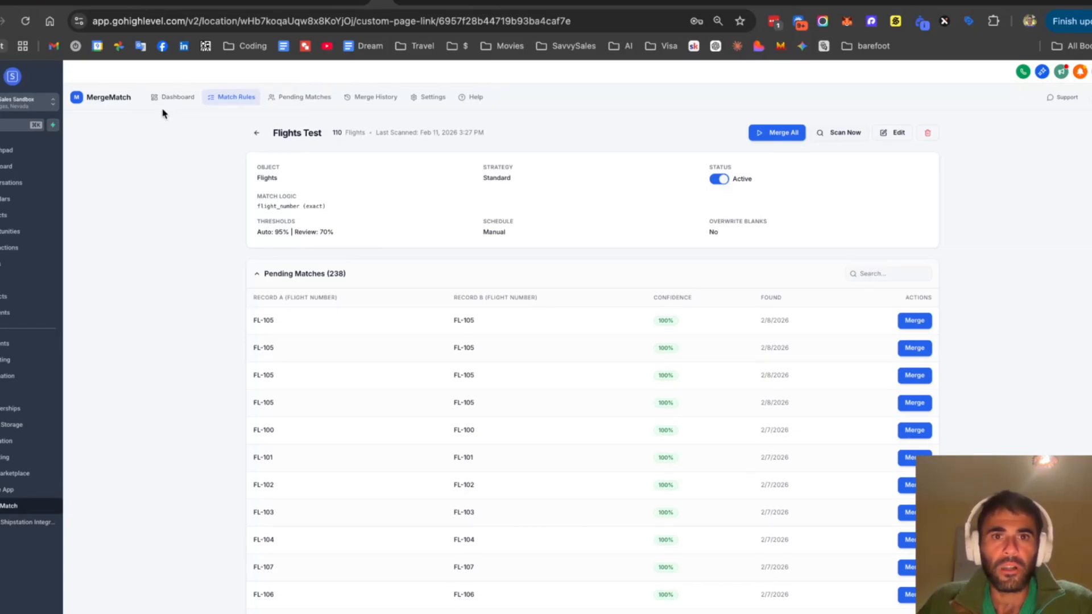
Step: Restore the duplicate record of the most recent Exact Email Match merge from the full merge history
{"action": "left_click", "coordinate": [378, 96]}
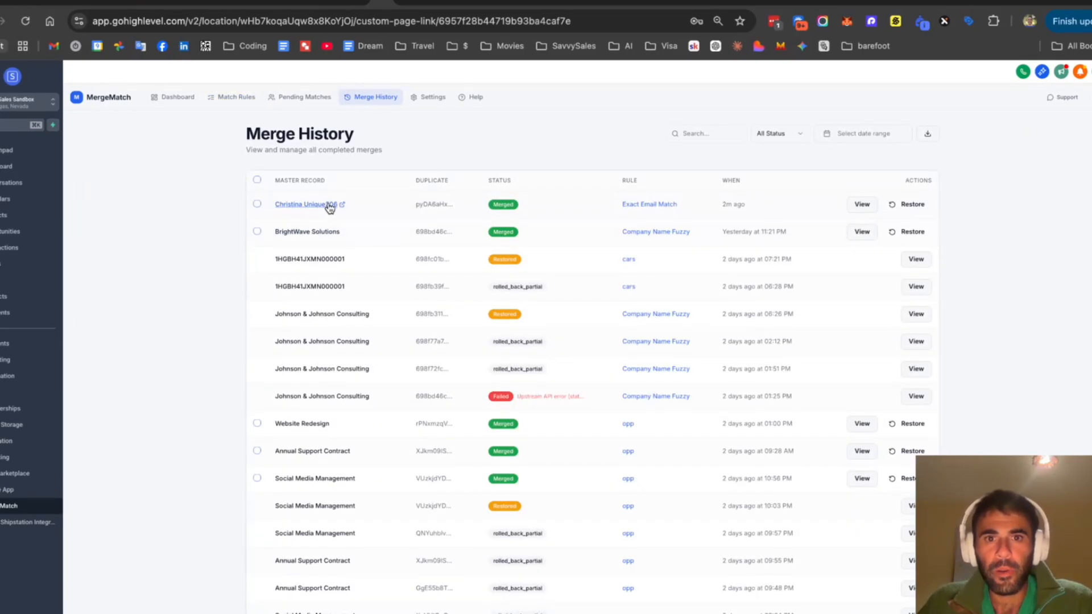
{"action": "double_click", "coordinate": [433, 205]}
{"action": "left_click", "coordinate": [433, 203]}
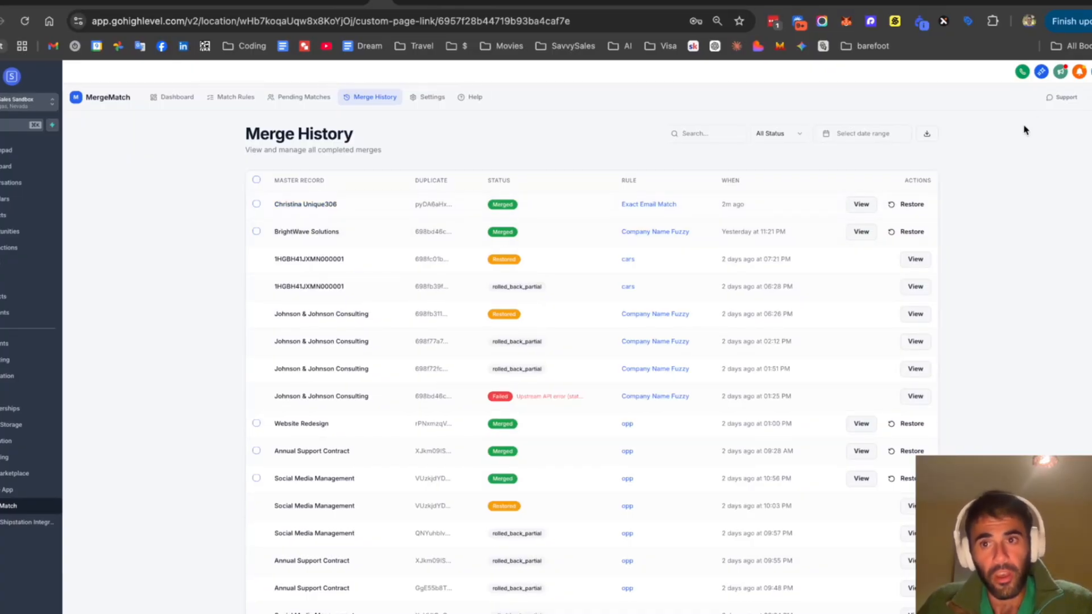
{"action": "left_click", "coordinate": [911, 204]}
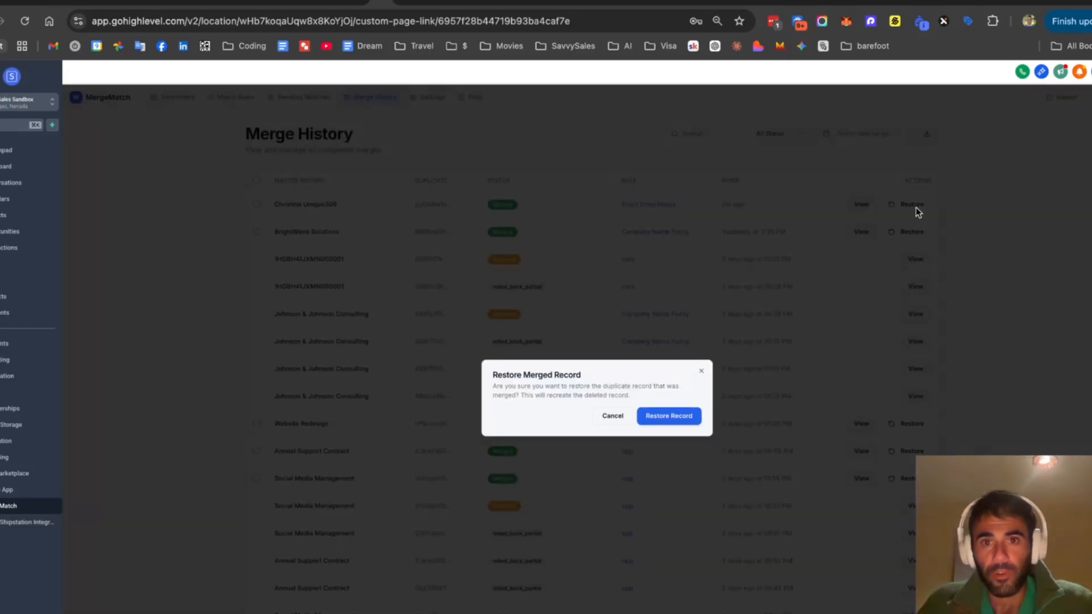
{"action": "left_click", "coordinate": [677, 419]}
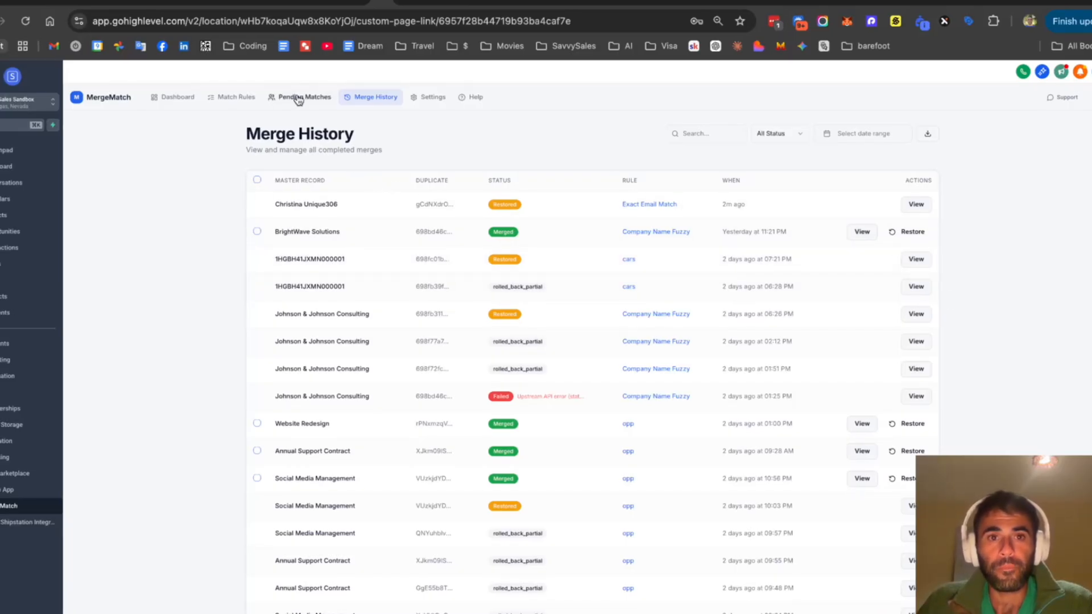
Step: Reopen the restored pair in the Exact Email Match rule, check the duplicate's phone value, and return to the rule
{"action": "left_click", "coordinate": [236, 98]}
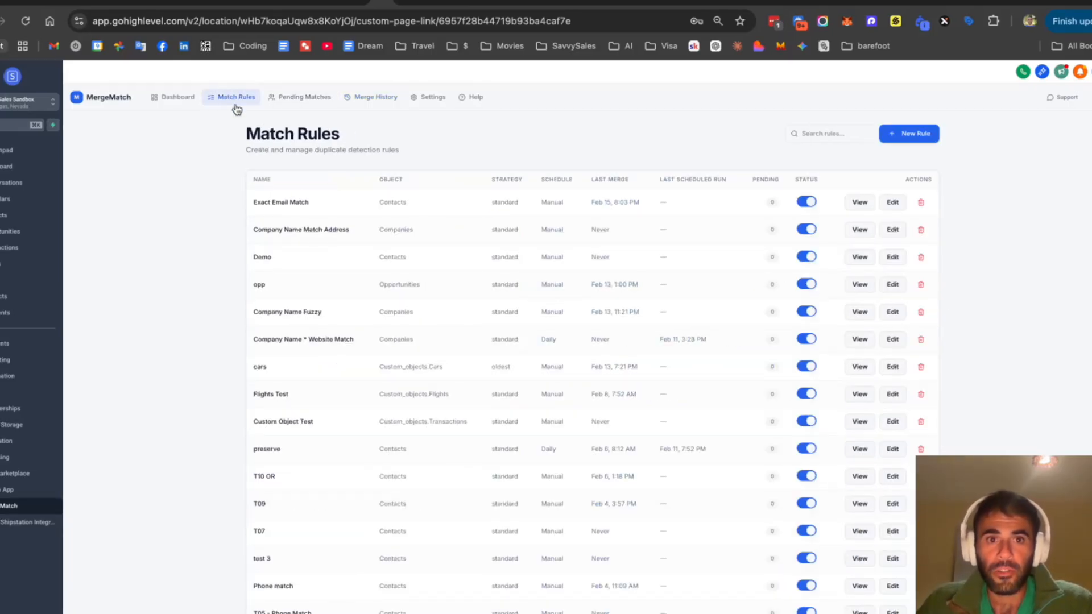
{"action": "left_click", "coordinate": [280, 205]}
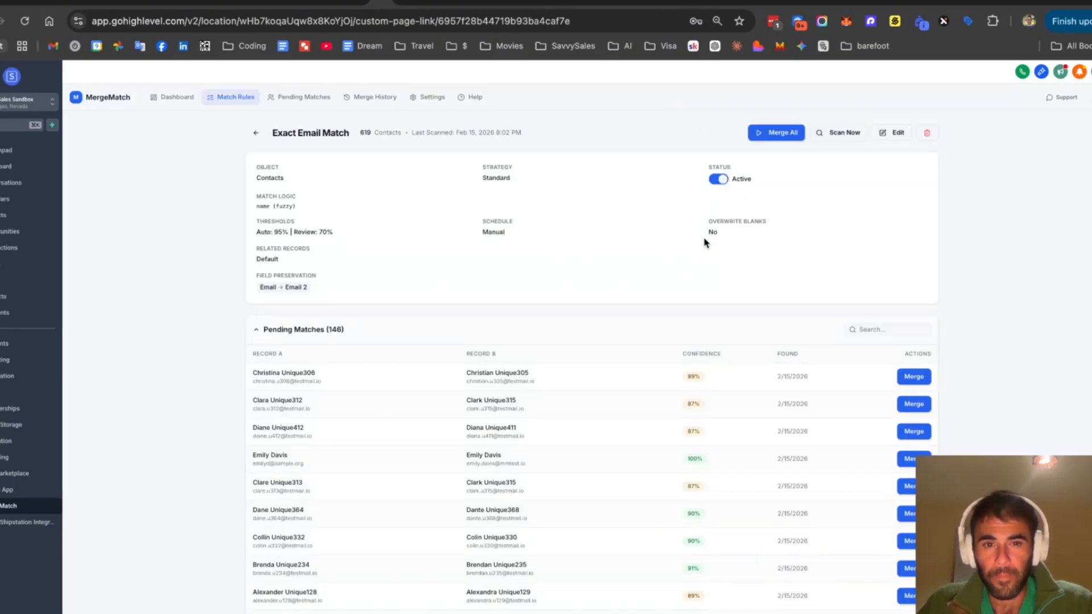
{"action": "left_click", "coordinate": [914, 378]}
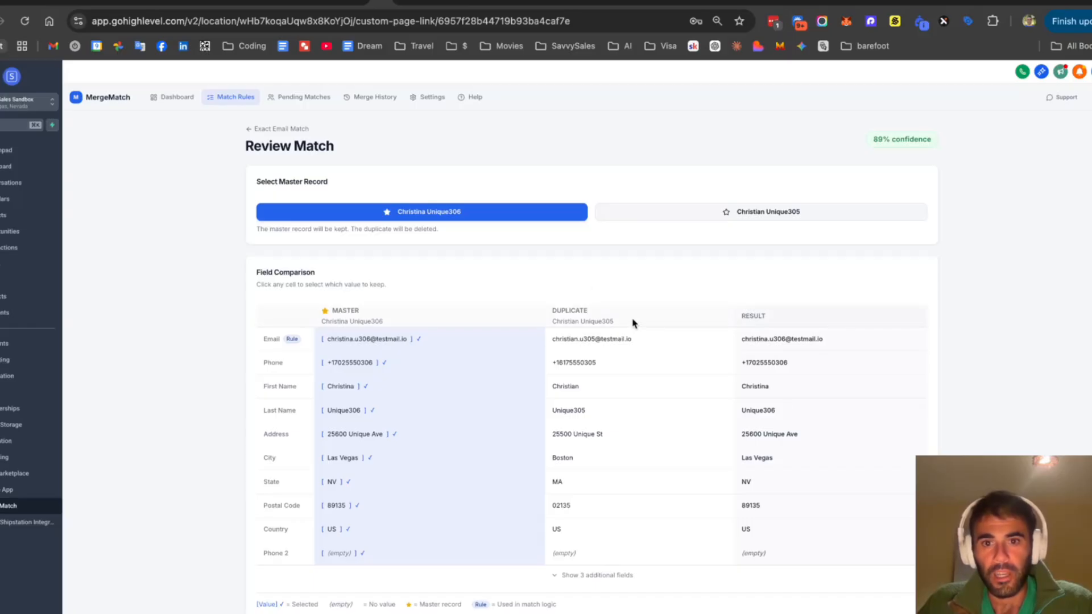
{"action": "left_click_drag", "start_coordinate": [609, 370], "coordinate": [537, 369]}
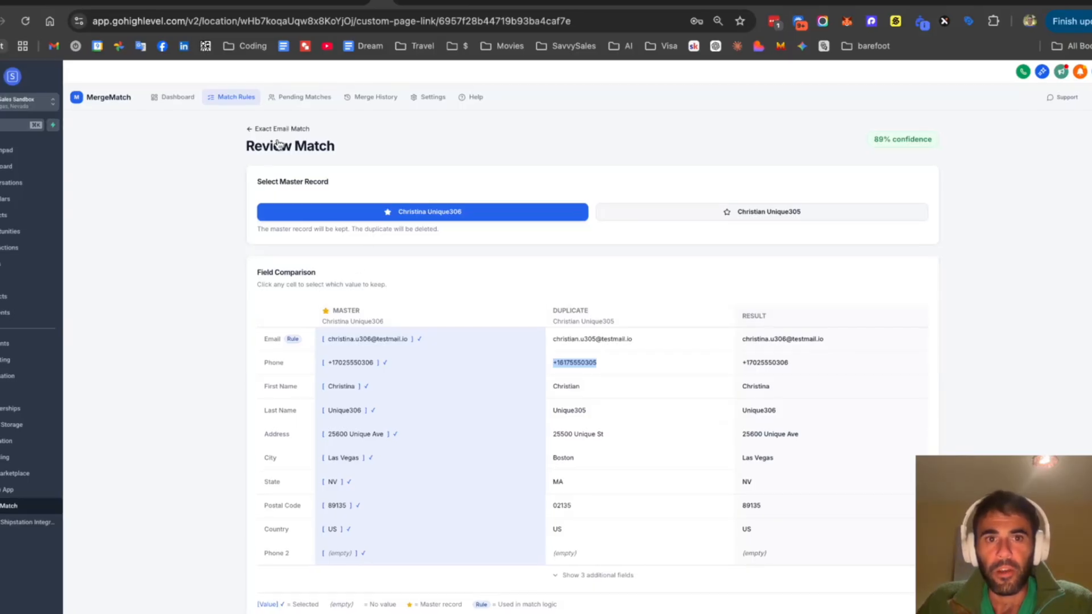
{"action": "left_click", "coordinate": [293, 131]}
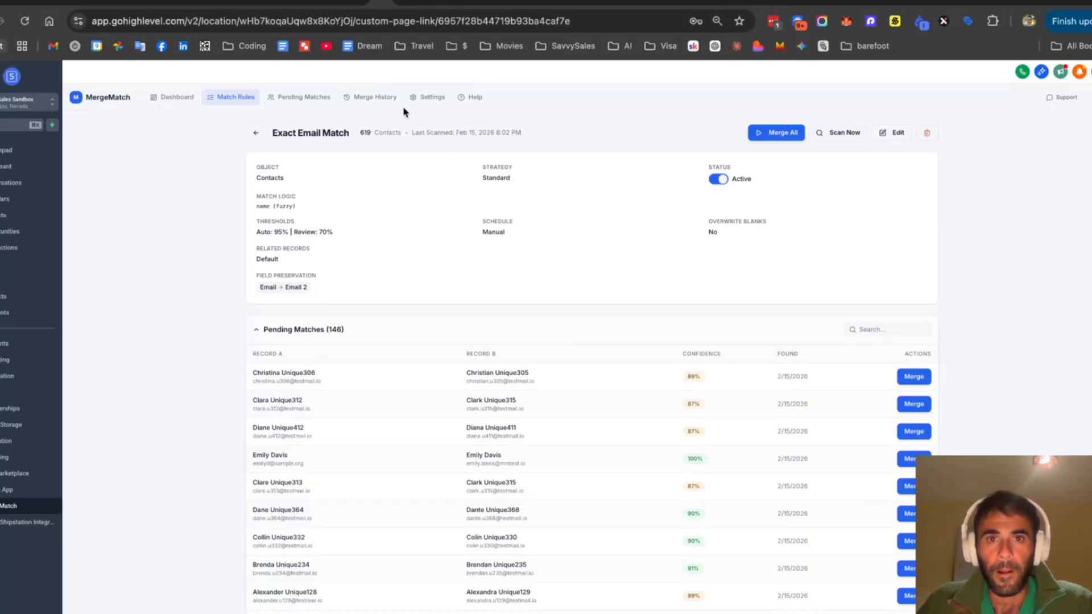
Step: Review the MergeMatch settings for connection, subscription, merge warnings, white-label and the danger zone
{"action": "left_click", "coordinate": [422, 97]}
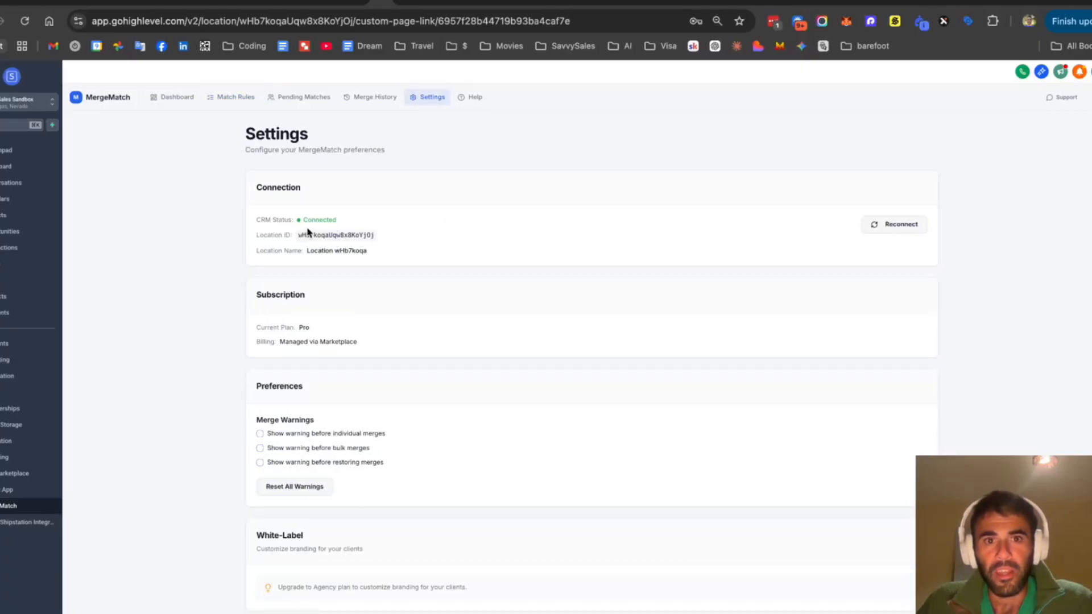
{"action": "left_click_drag", "start_coordinate": [296, 235], "coordinate": [369, 252]}
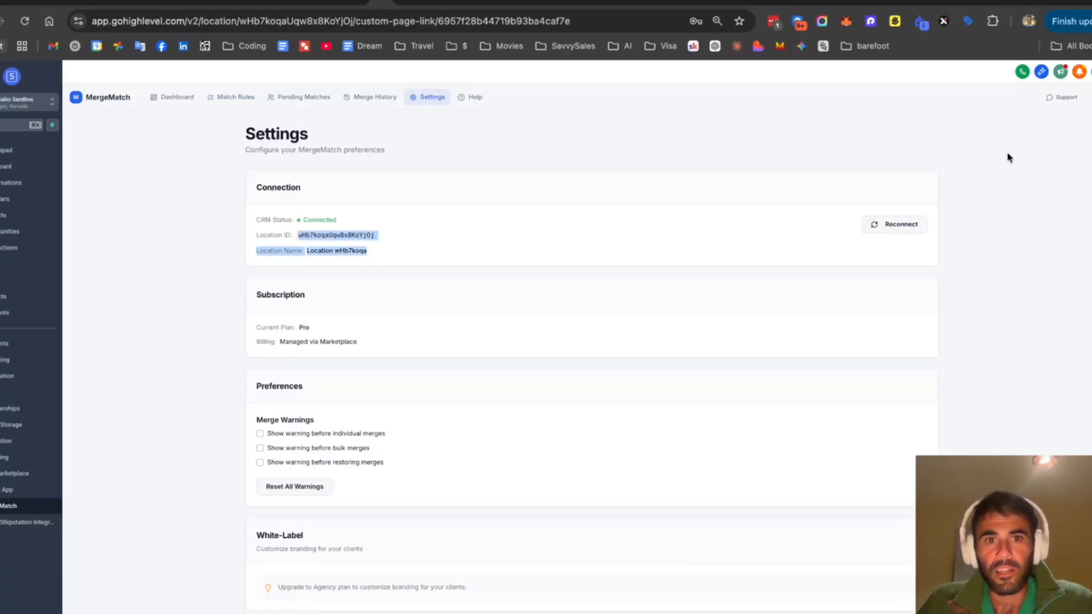
{"action": "left_click", "coordinate": [539, 262]}
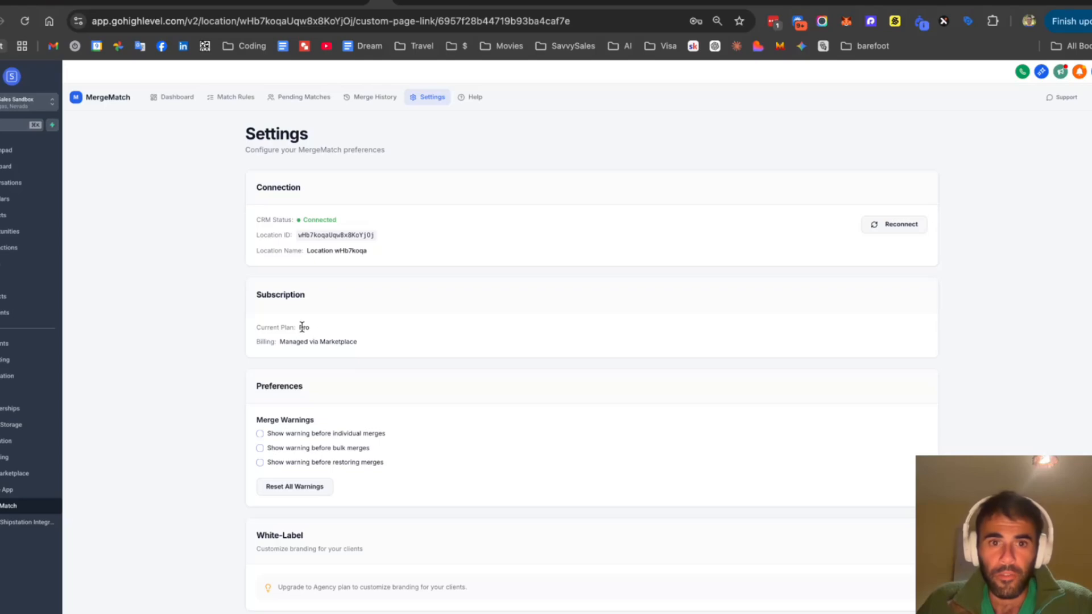
{"action": "left_click_drag", "start_coordinate": [302, 326], "coordinate": [289, 338]}
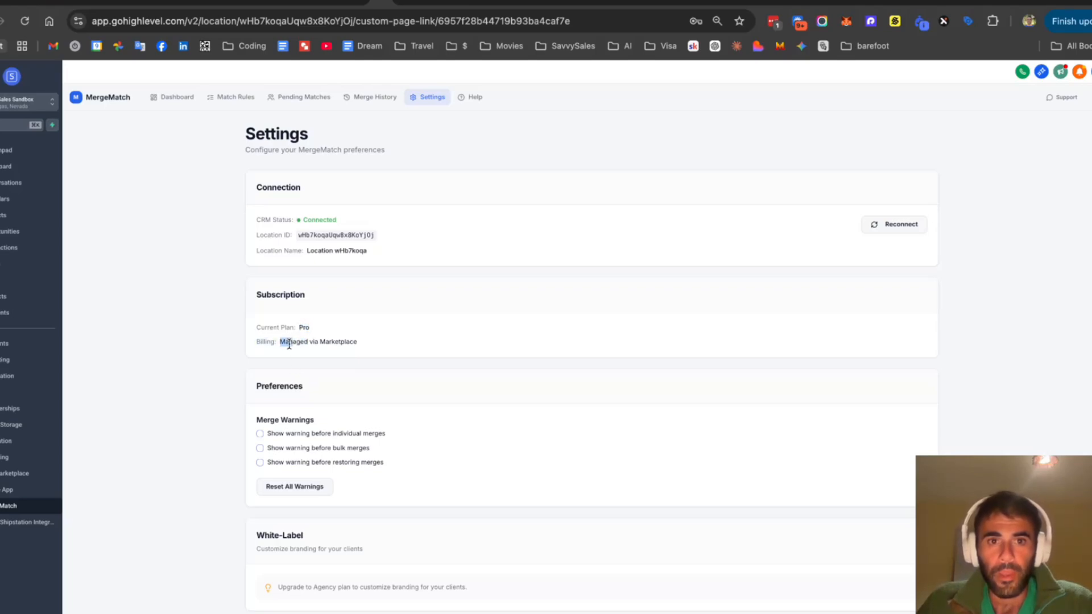
{"action": "left_click", "coordinate": [302, 326]}
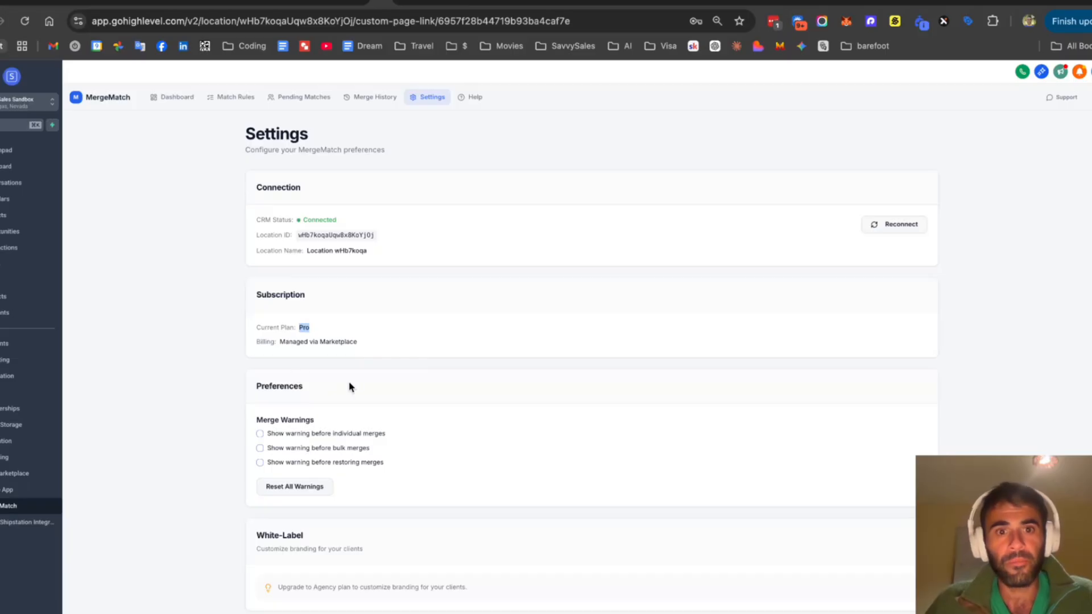
{"action": "scroll", "coordinate": [399, 405], "scroll_direction": "down", "scroll_amount": 1}
{"action": "scroll", "coordinate": [520, 358], "scroll_direction": "down", "scroll_amount": 1}
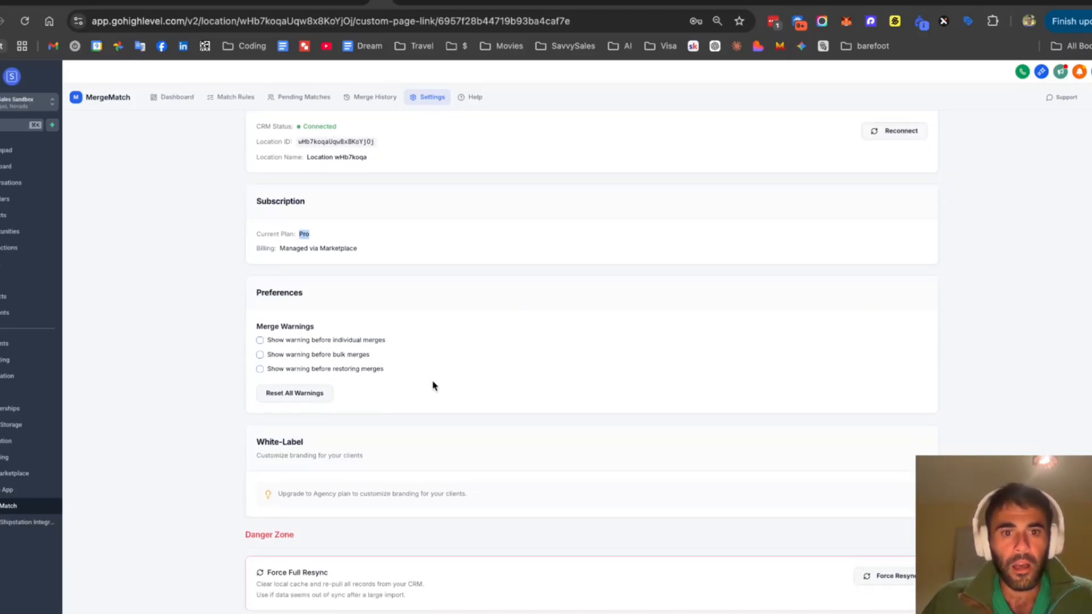
{"action": "scroll", "coordinate": [472, 381], "scroll_direction": "down", "scroll_amount": 1}
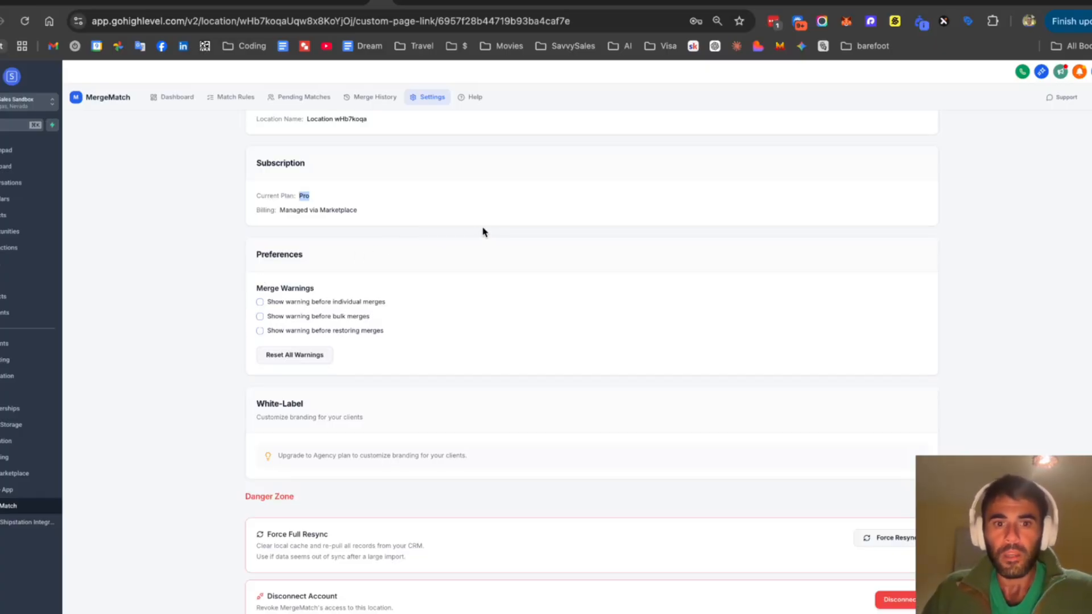
{"action": "scroll", "coordinate": [529, 262], "scroll_direction": "up", "scroll_amount": 3}
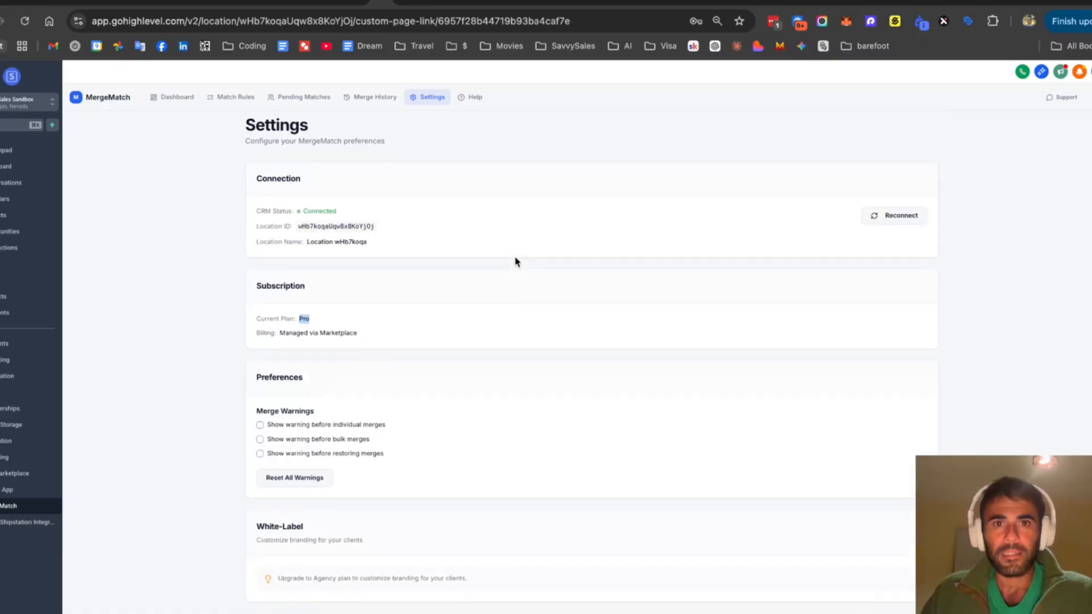
Step: View the Help & Documentation page and the Contact Support form, closing the form without sending a message
{"action": "left_click", "coordinate": [476, 99]}
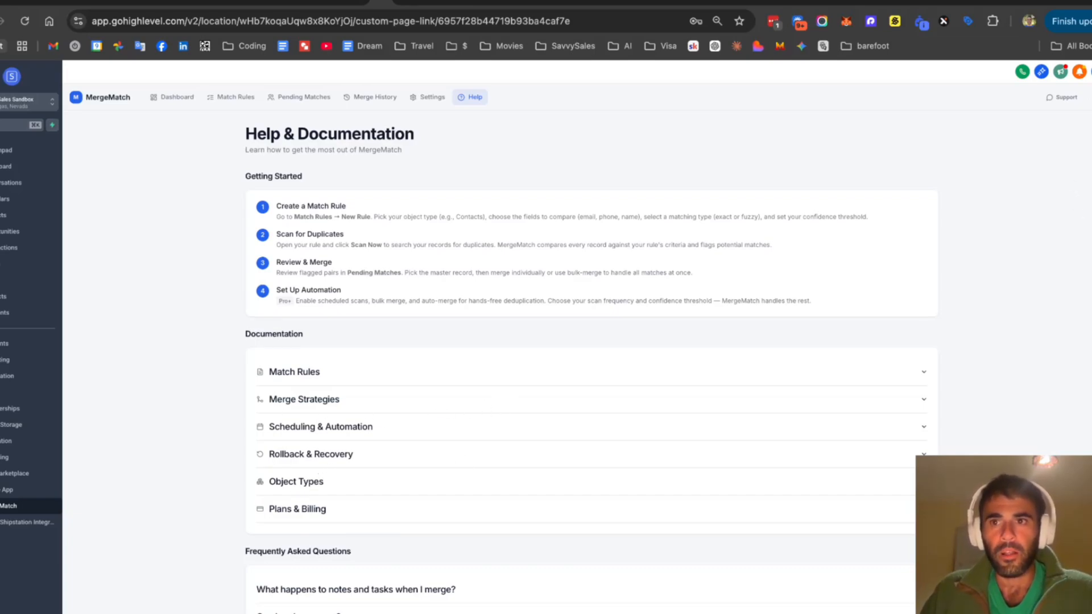
{"action": "left_click", "coordinate": [1052, 100]}
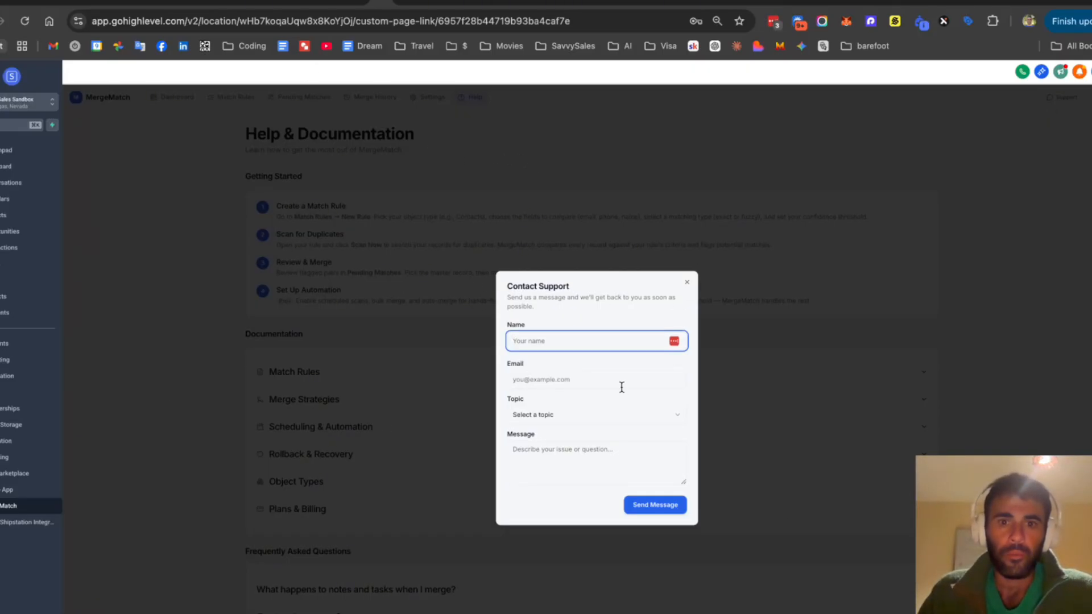
{"action": "left_click", "coordinate": [687, 282]}
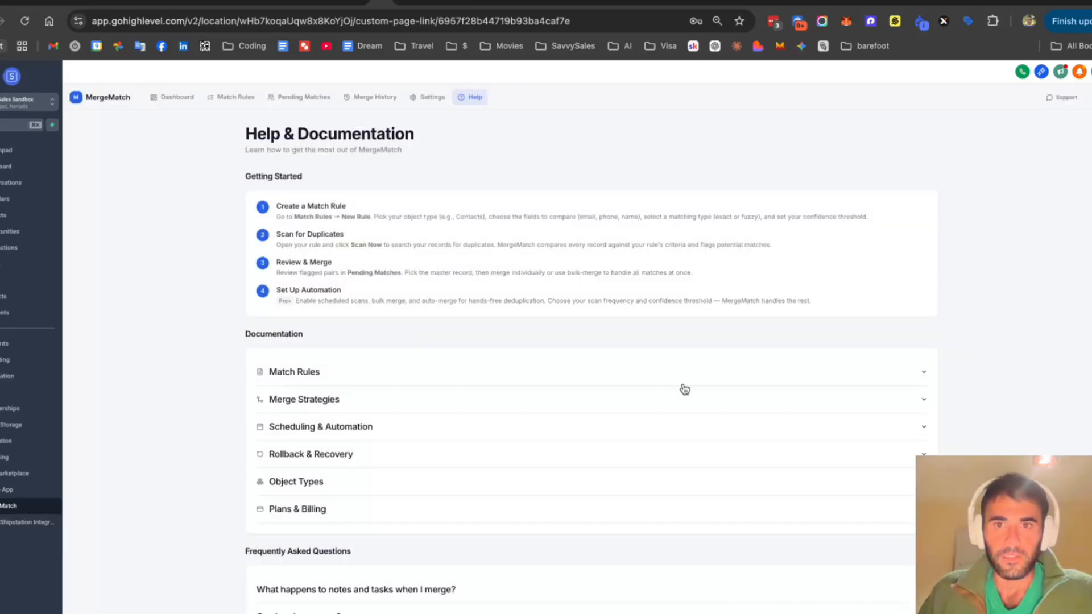